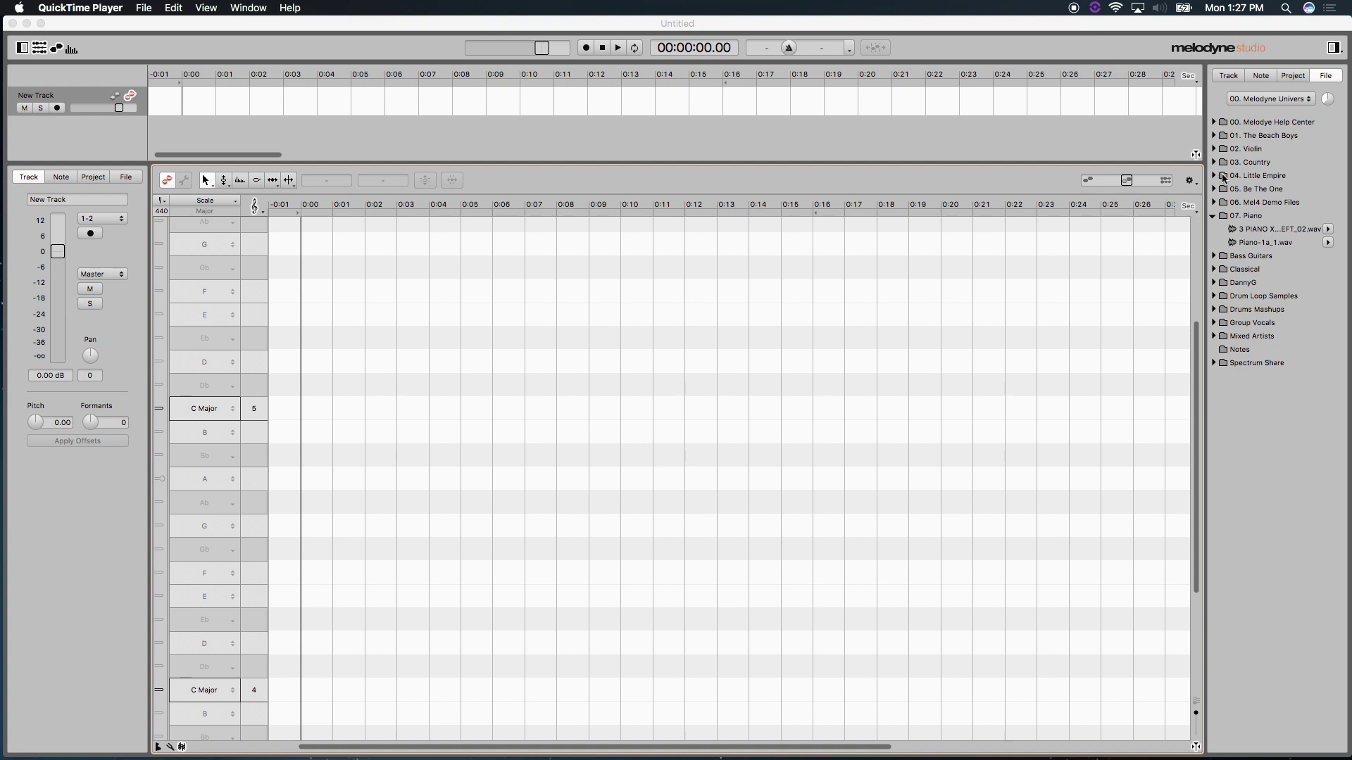
- Import Piano-1a_1.wav as a new track and zoom the overview out to bars 1–69
left_click_drag(1265, 244, 130, 131)
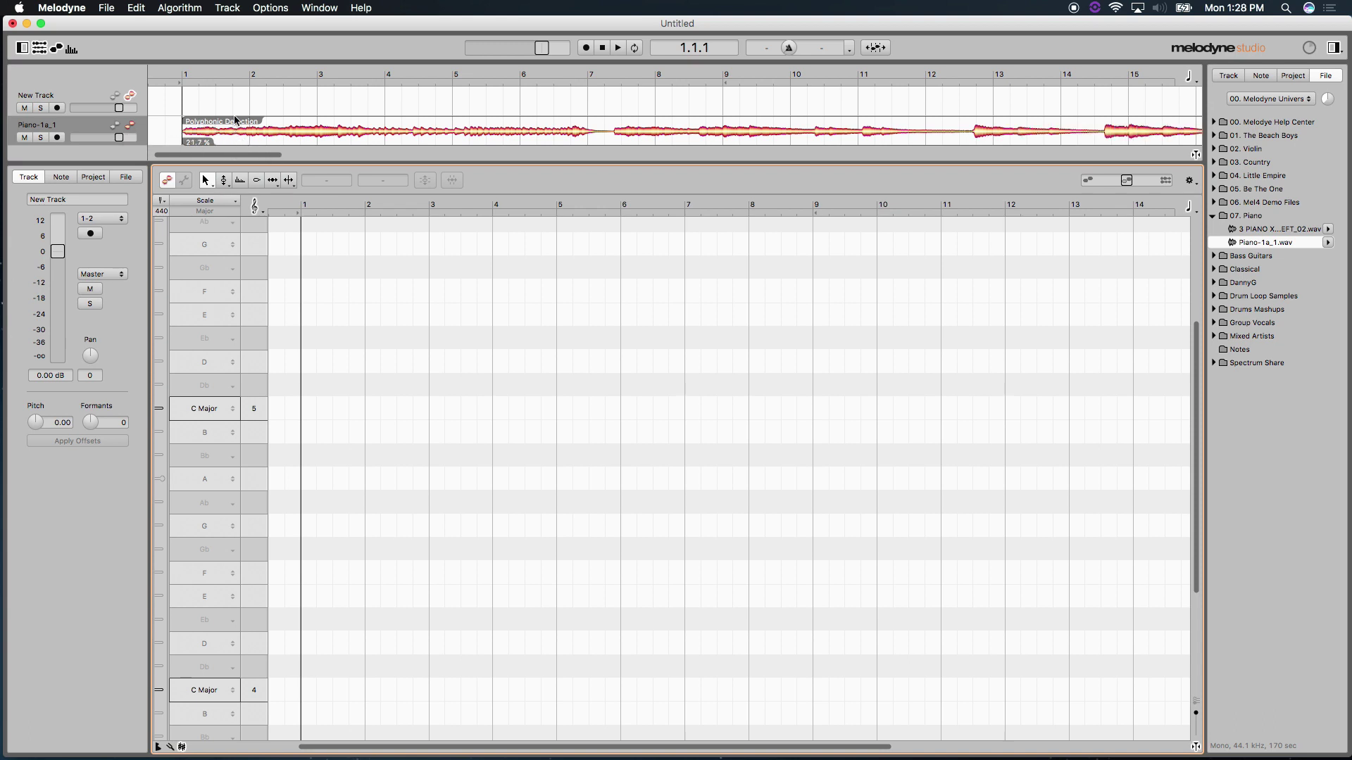
left_click_drag(275, 155, 971, 164)
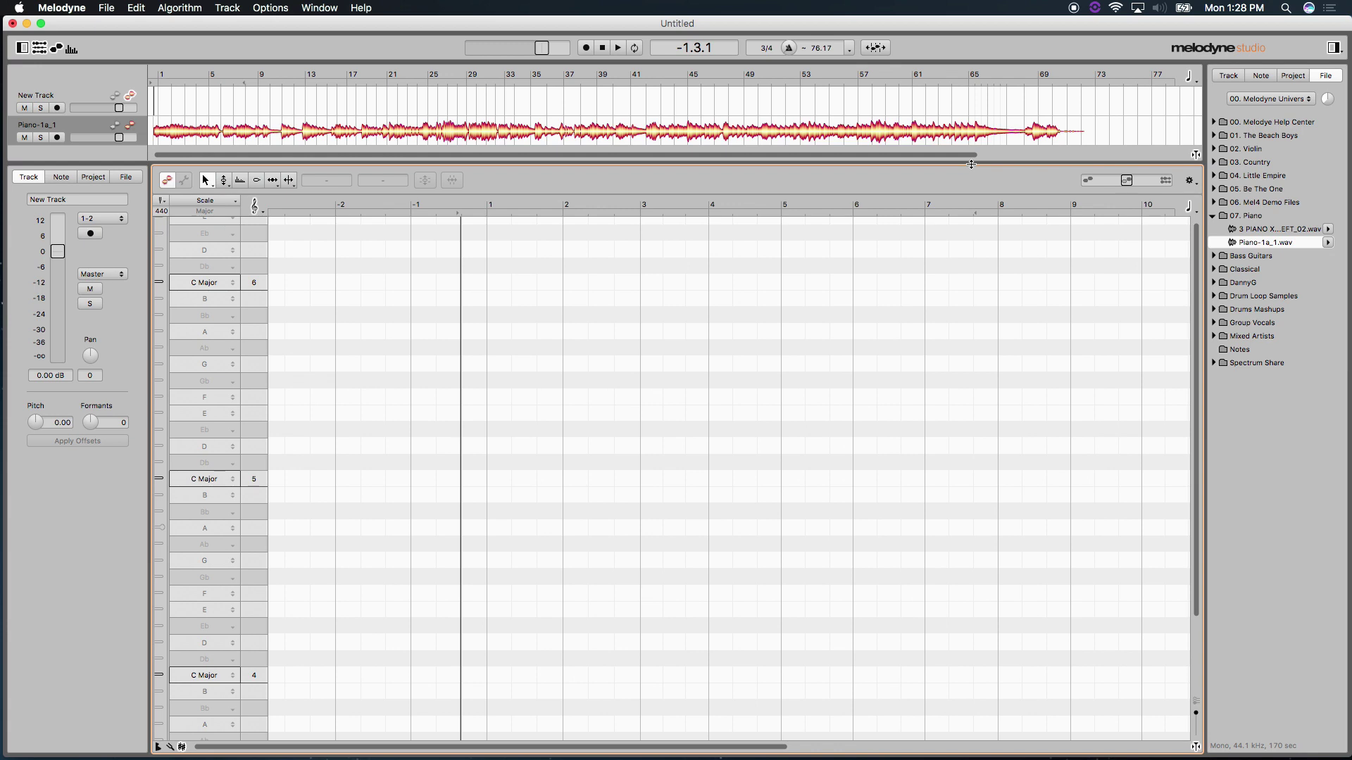
- Show the Piano-1a_1 track's detected notes in the editor and play them from near the start
left_click(129, 125)
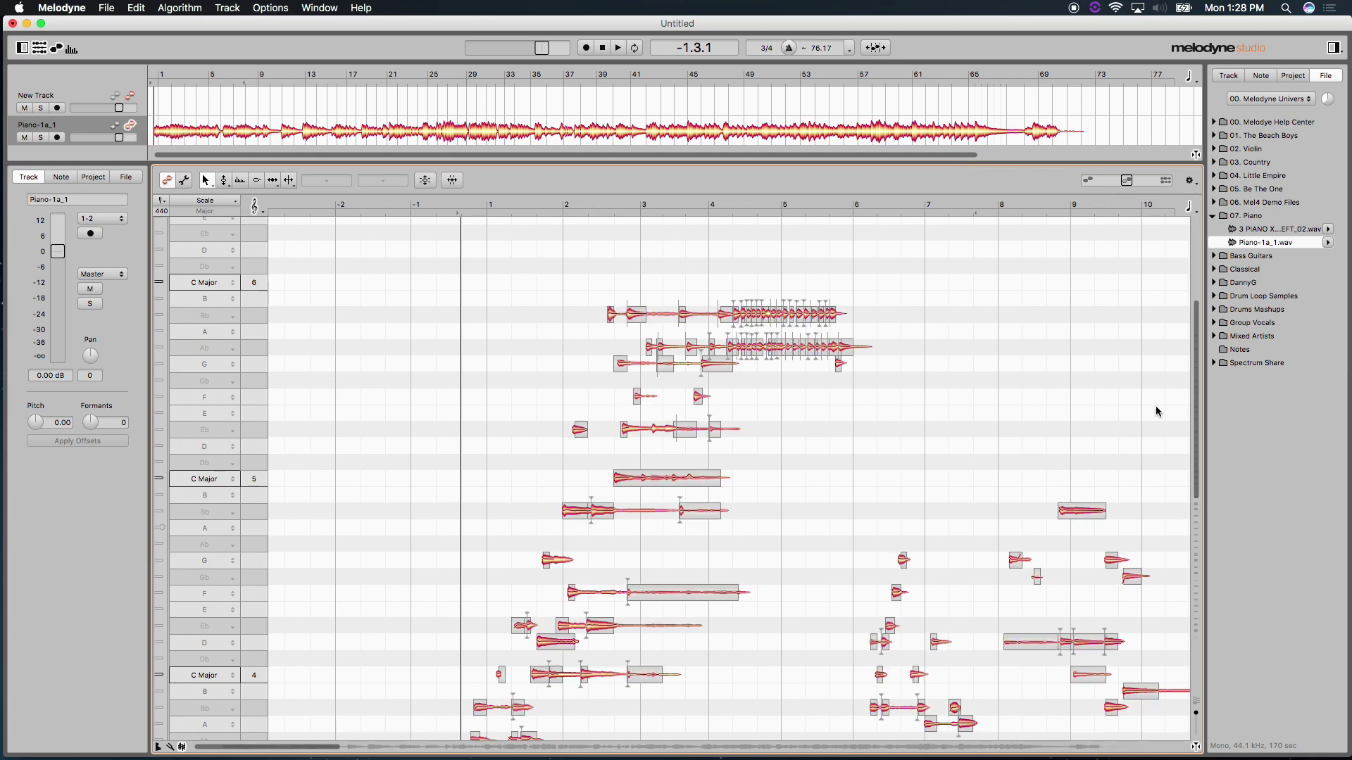
left_click_drag(1196, 403, 1197, 422)
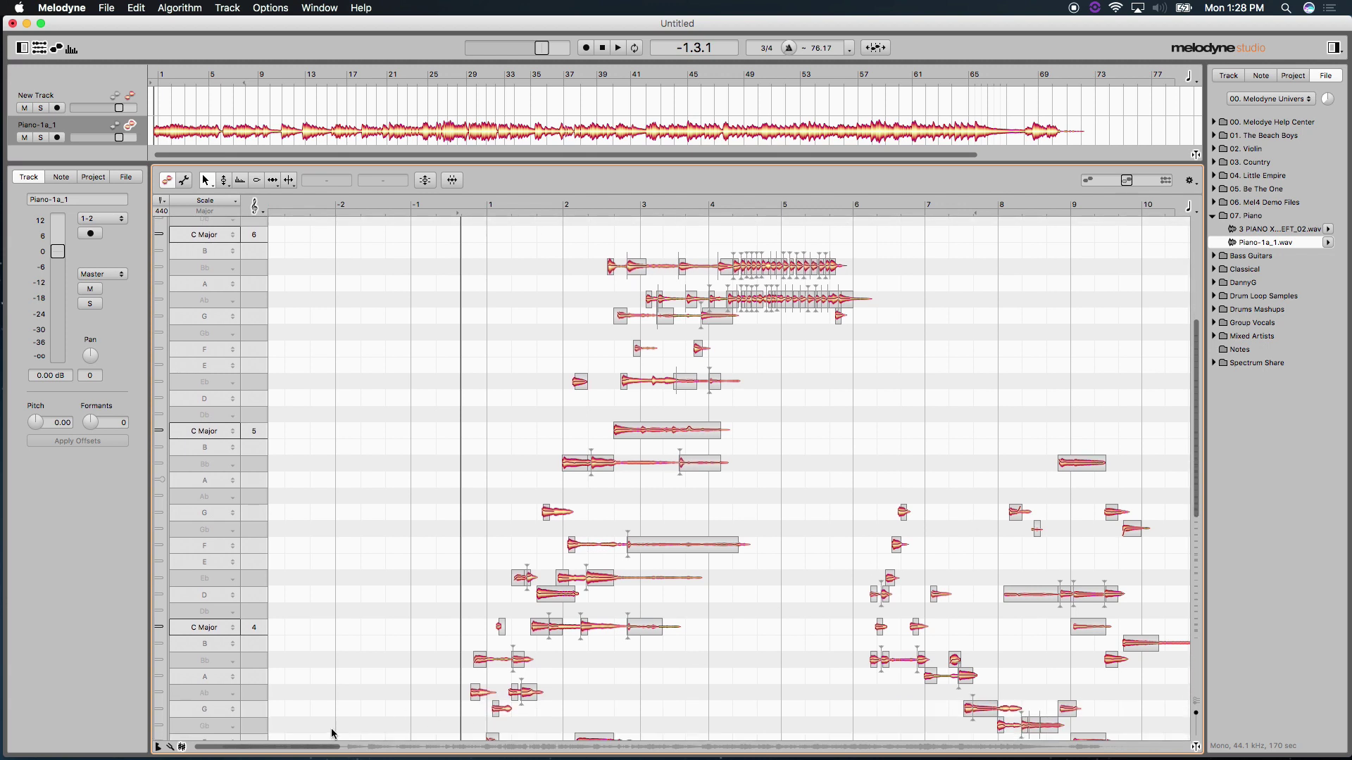
left_click_drag(314, 748, 345, 746)
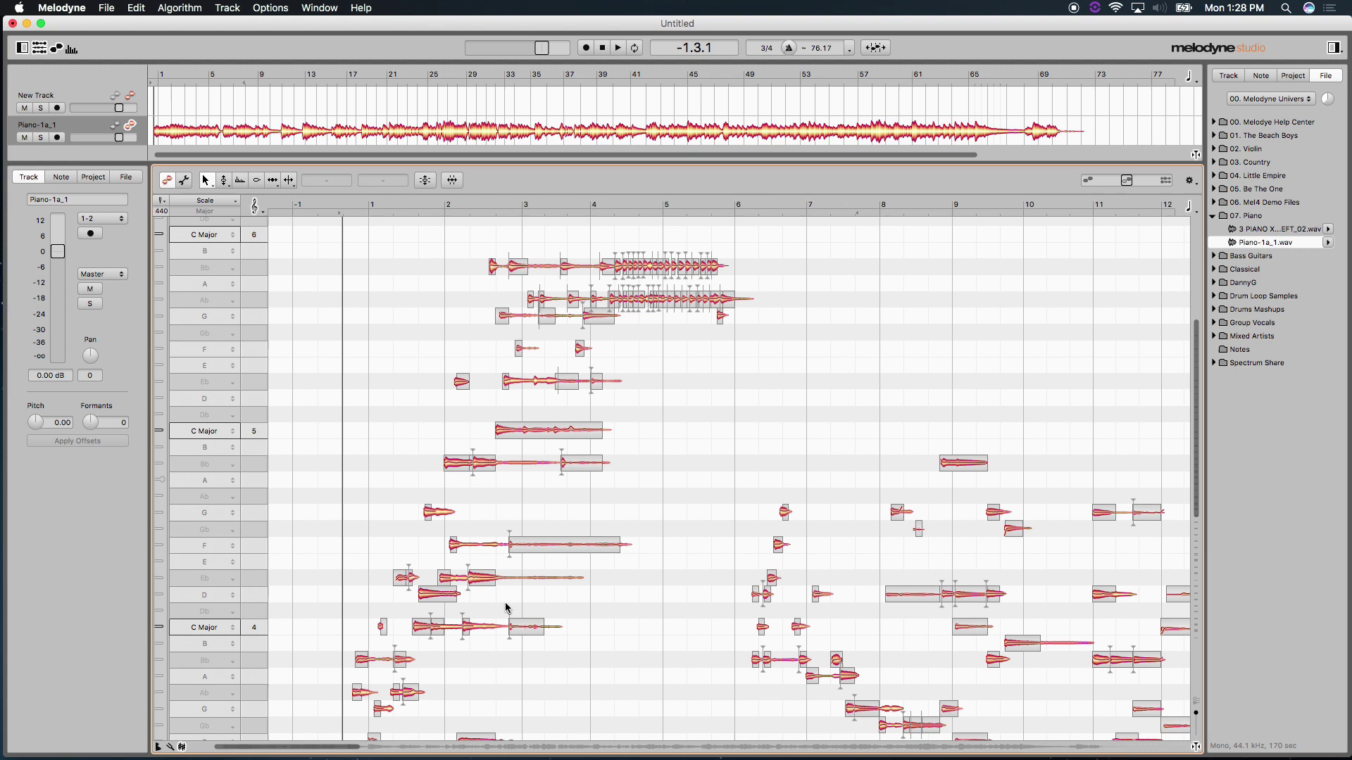
left_click(292, 204)
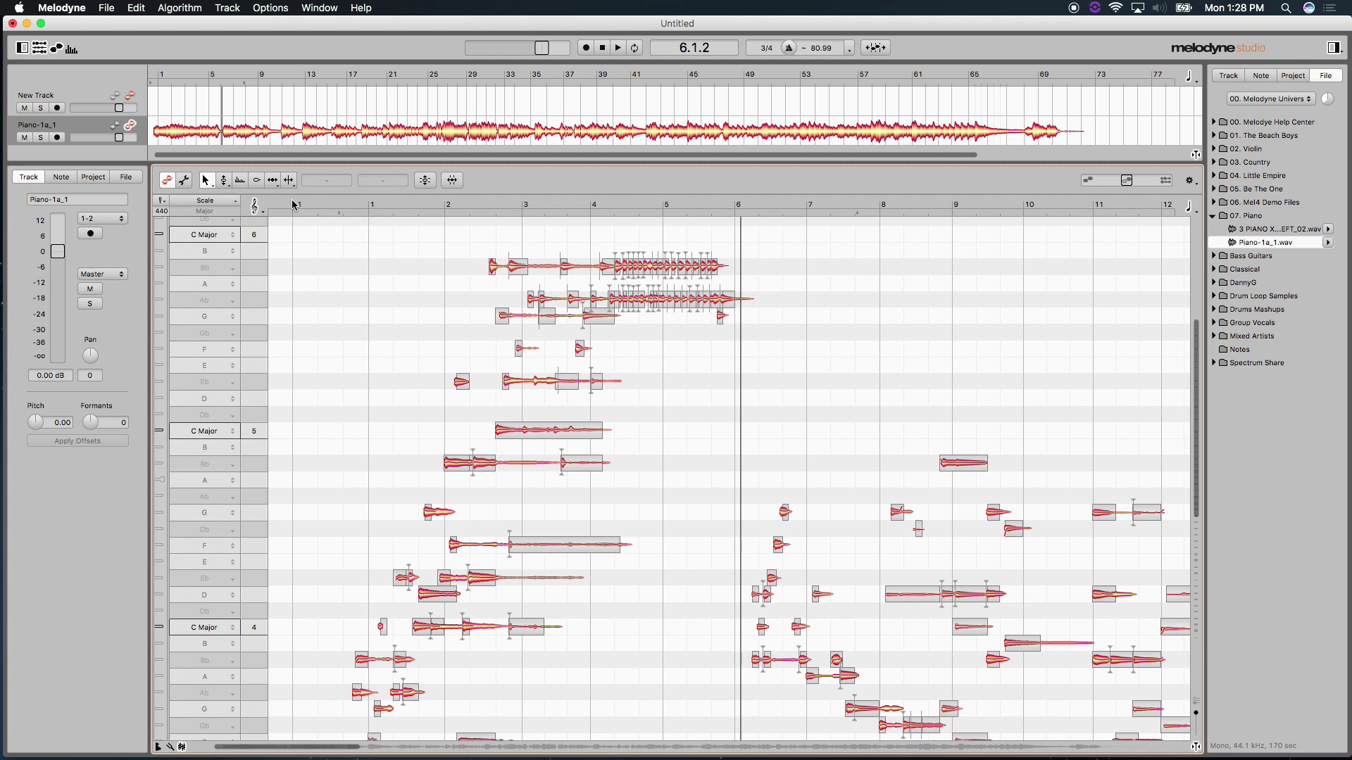
left_click(187, 9)
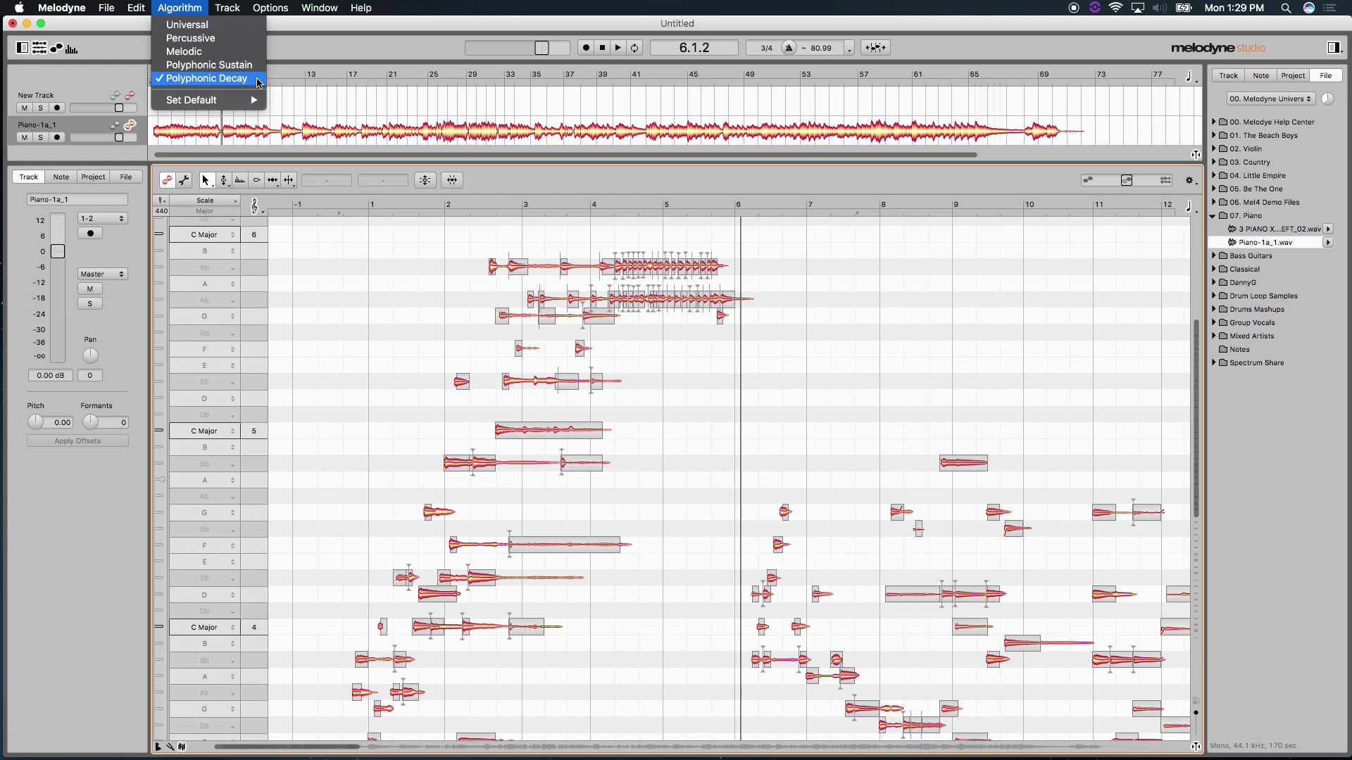
mouse_move(250, 100)
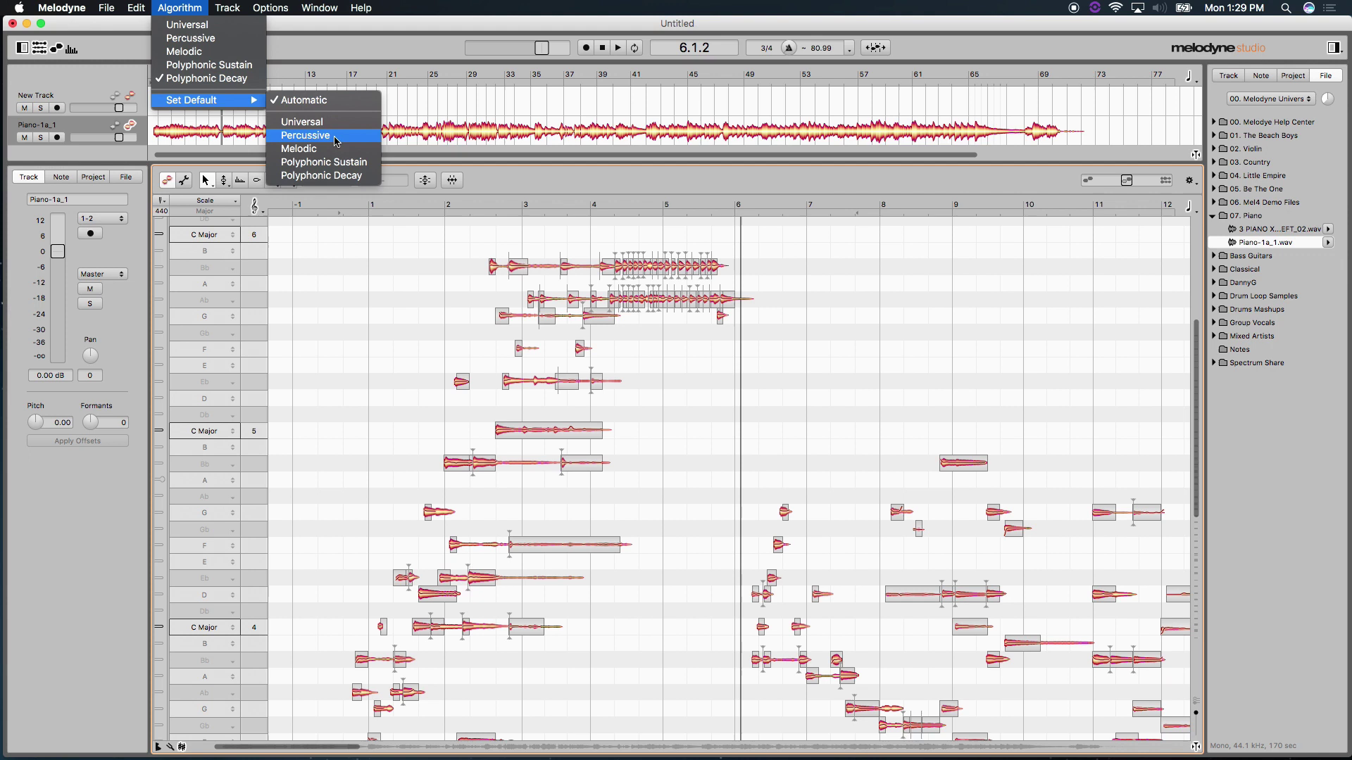
left_click(317, 53)
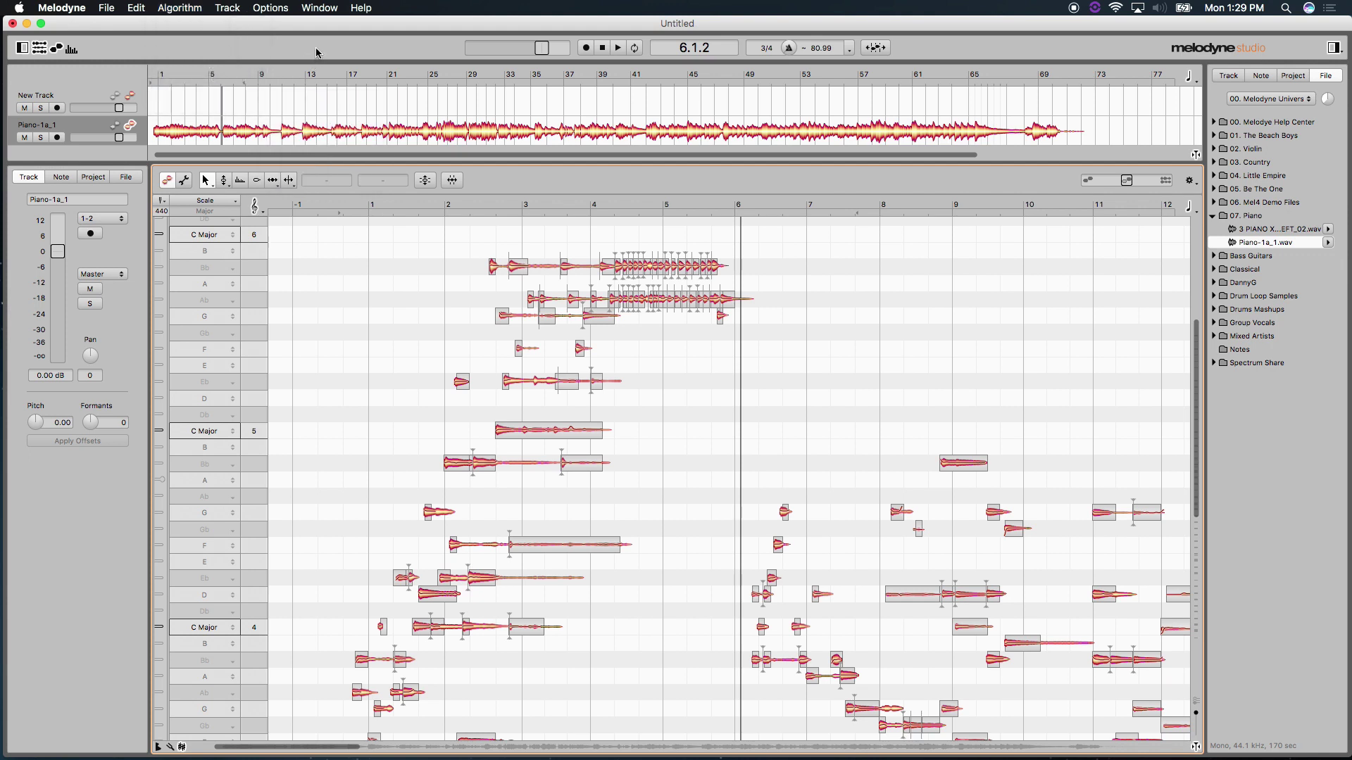
- Zoom in and pan the note editor to a close-up of the piano notes in bars 2–6
right_click(609, 247)
left_click(566, 237)
right_click(566, 237)
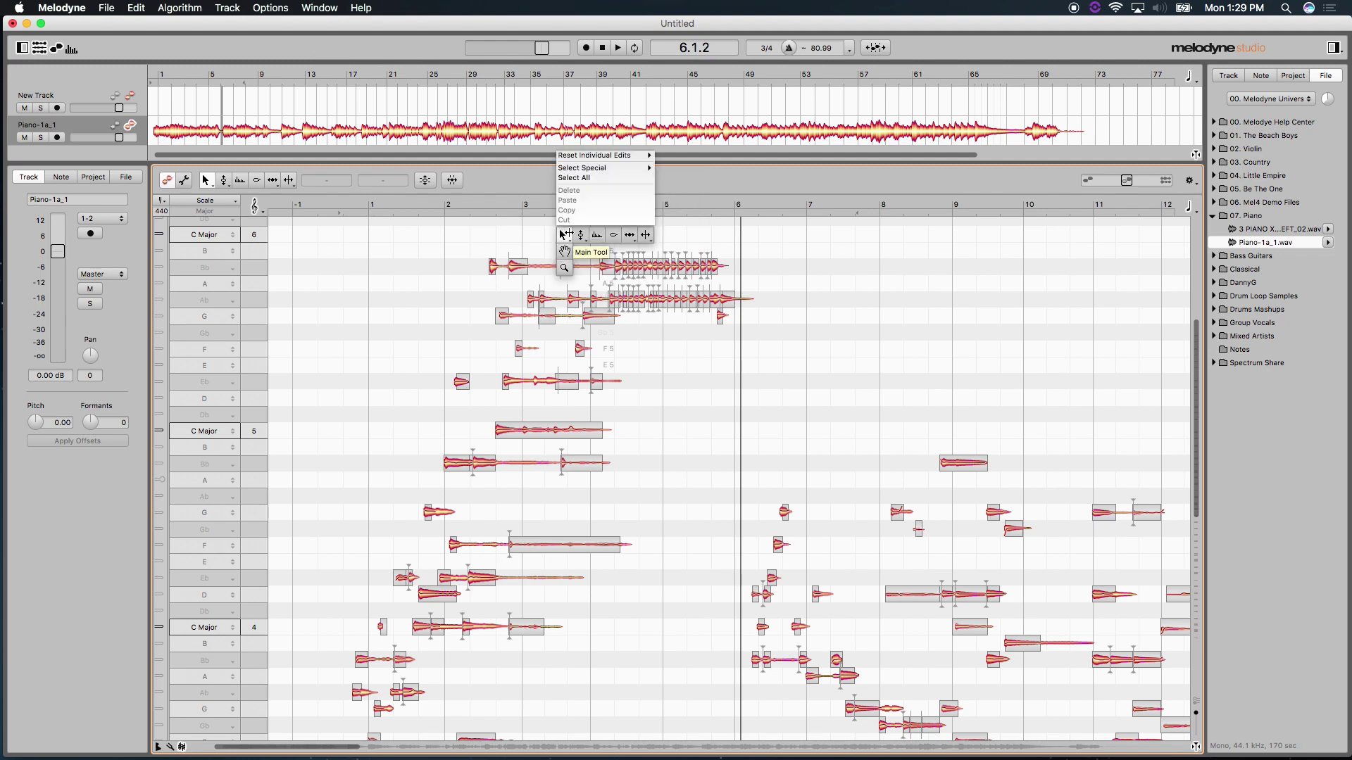
left_click(561, 248)
left_click_drag(566, 253, 660, 331)
right_click(531, 356)
left_click(531, 371)
right_click(605, 322)
left_click(604, 305)
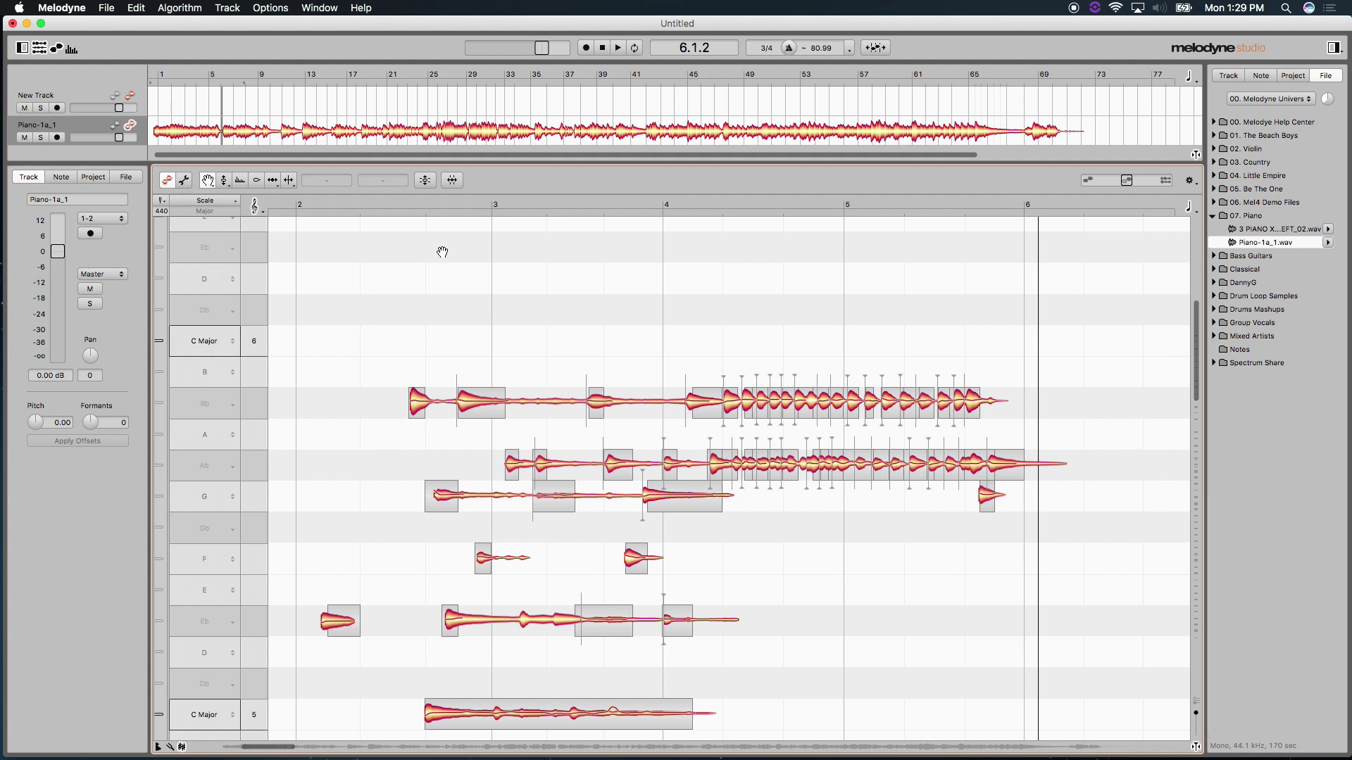
- Play and scrub the chord notes from mid-bar 2 toward bar 3, then pan to show pitches up to Bb
left_click(374, 206)
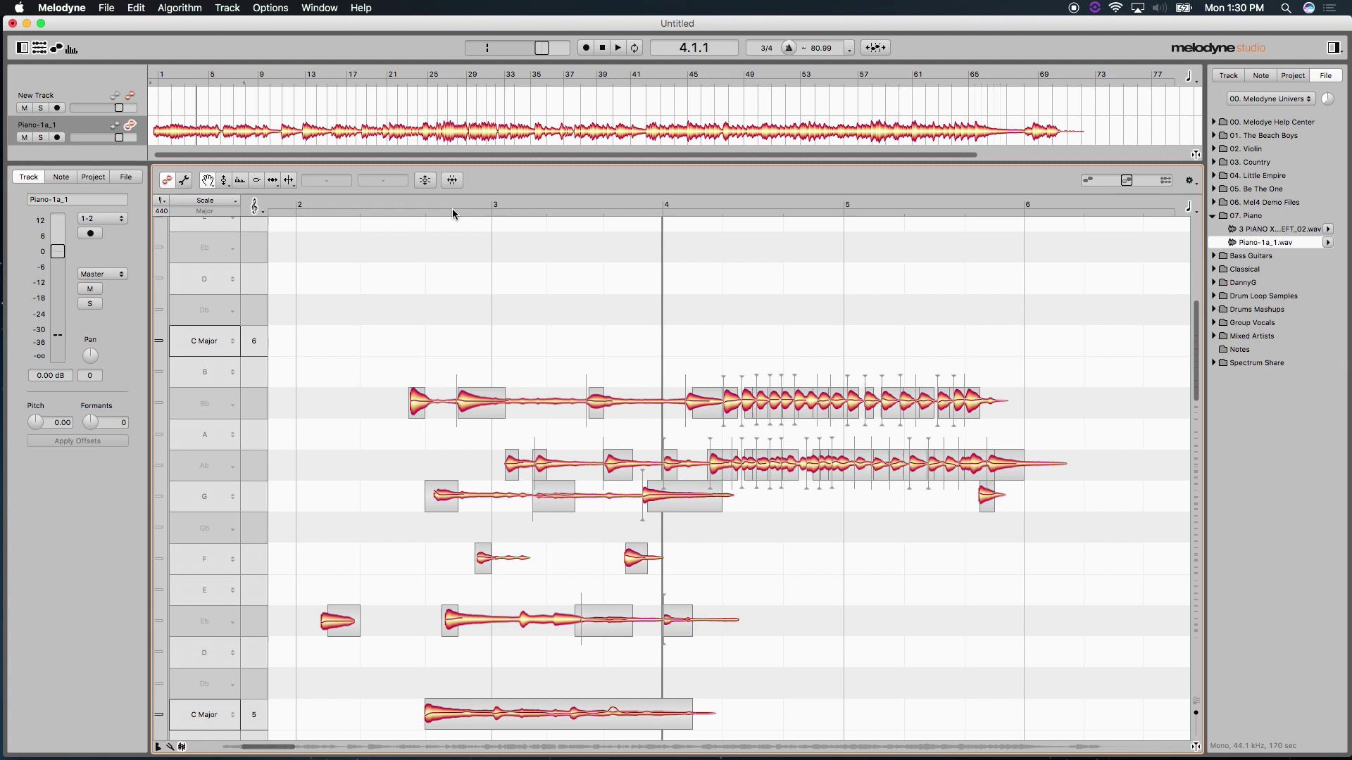
left_click(400, 205)
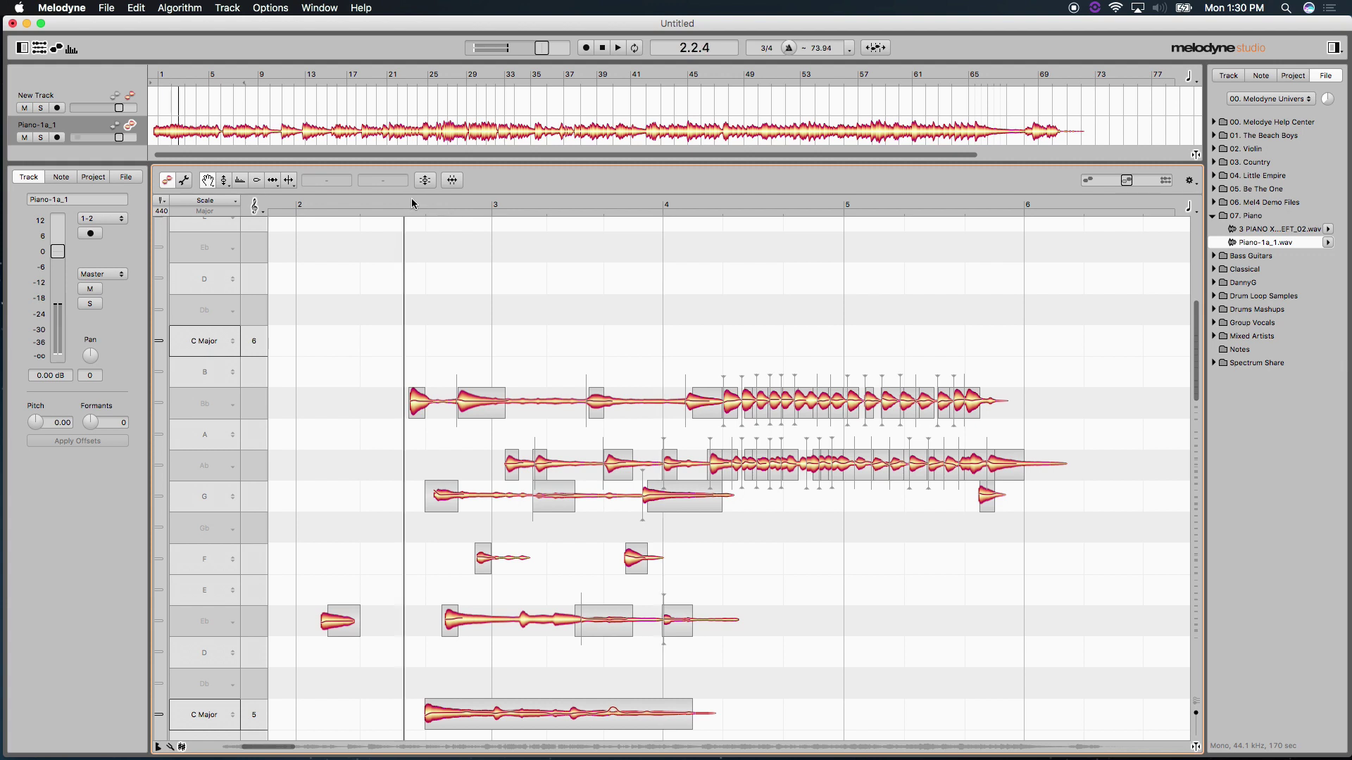
left_click_drag(458, 204, 529, 213)
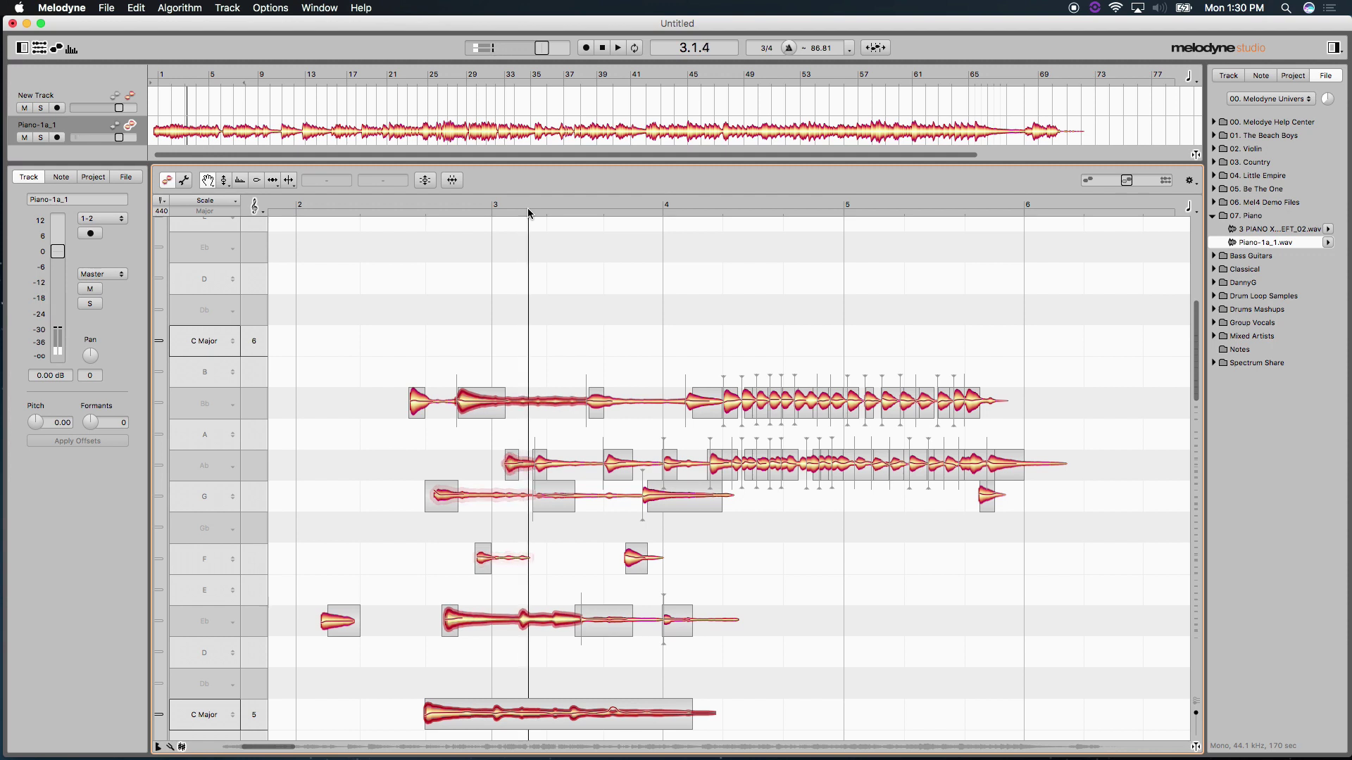
left_click_drag(533, 368, 539, 417)
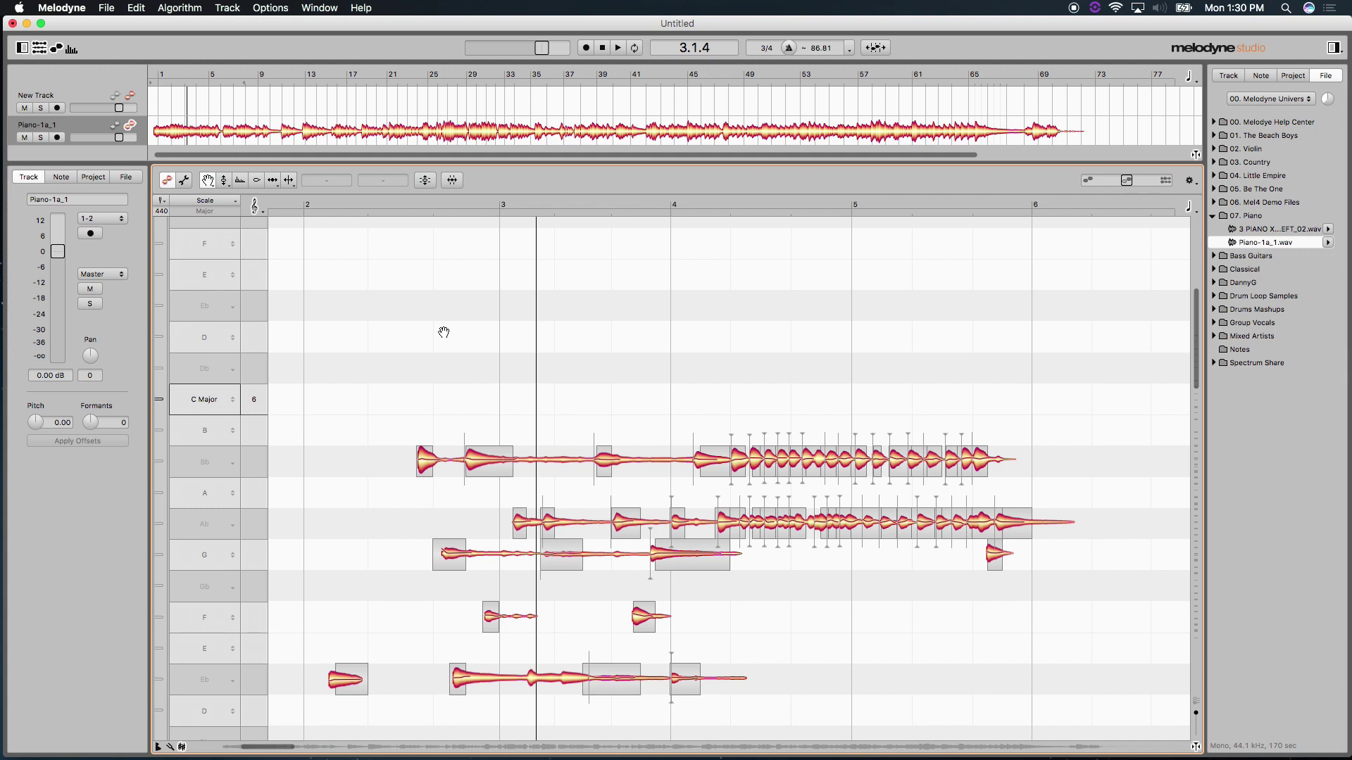
- In Note Assignment Mode, activate the ghost Eb after bar 3 and lower the divider to just above B
left_click(184, 181)
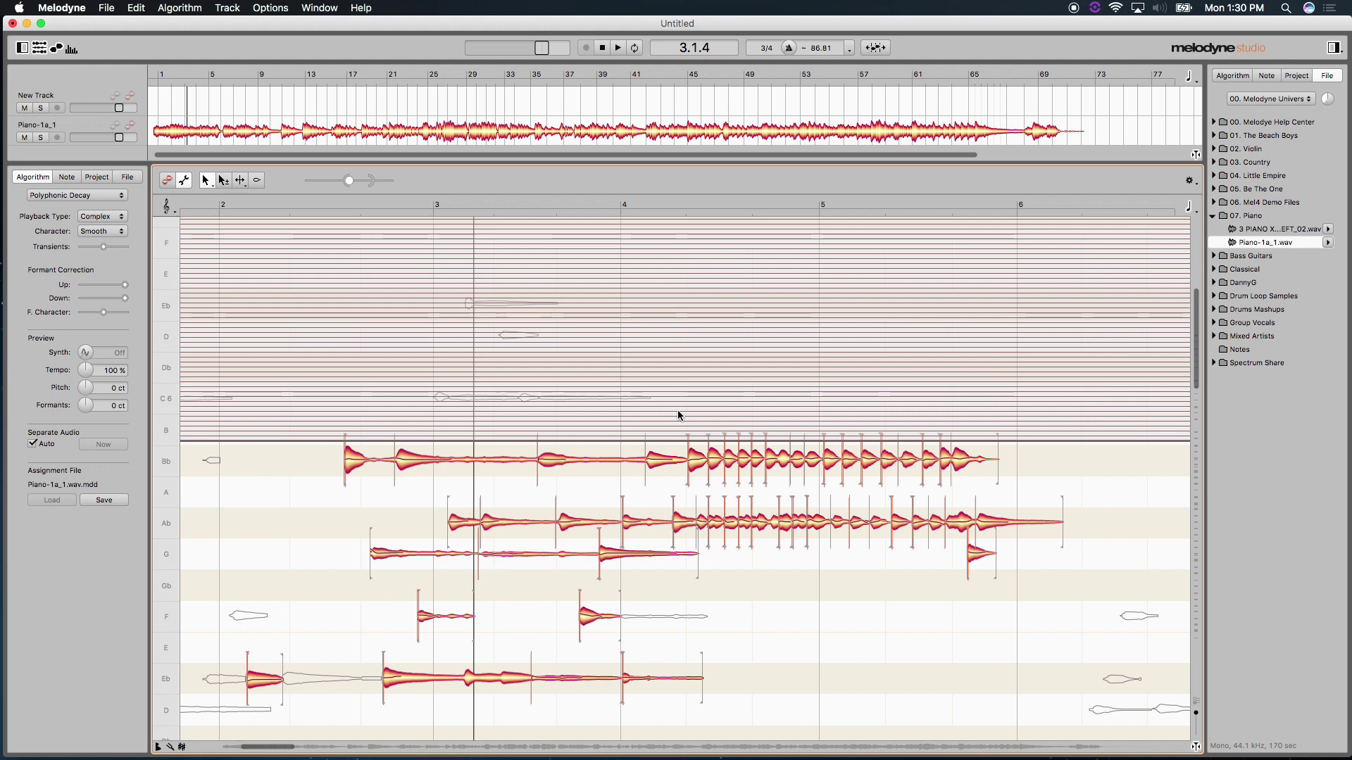
left_click(470, 305)
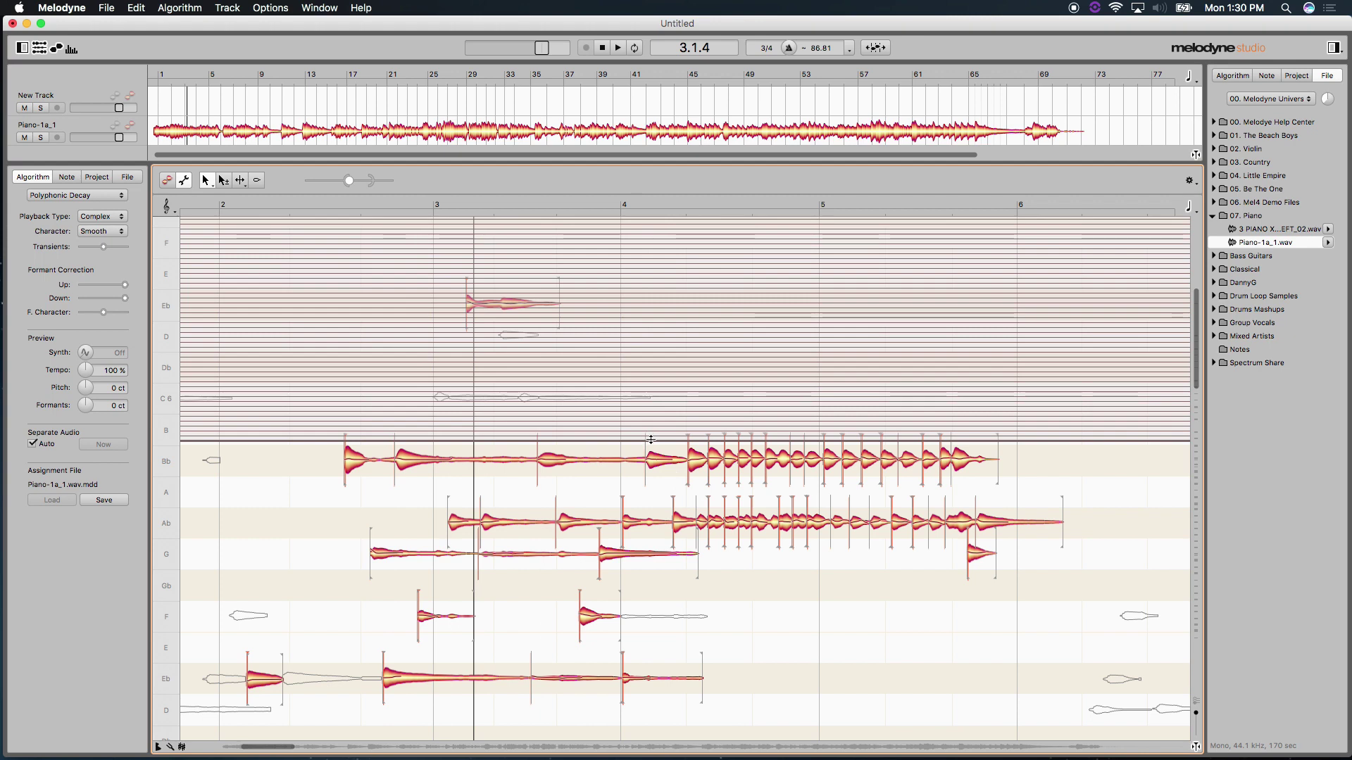
mouse_move(651, 440)
left_mouse_down()
mouse_move(641, 396)
mouse_move(636, 409)
mouse_move(634, 286)
mouse_move(627, 409)
left_mouse_up()
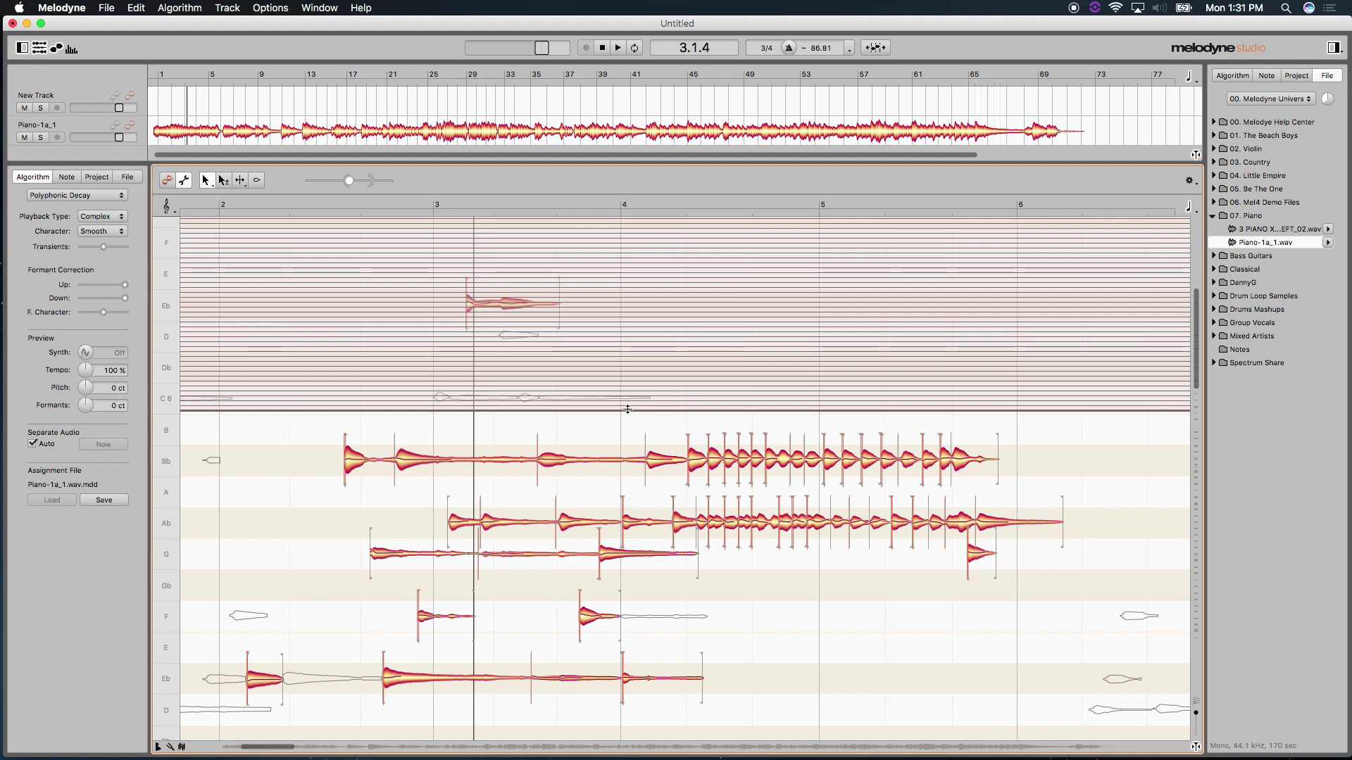
- Switch back to Edit Mode and audition the passage around bars 2–3 twice, stopping at 3.1.4
left_click(167, 181)
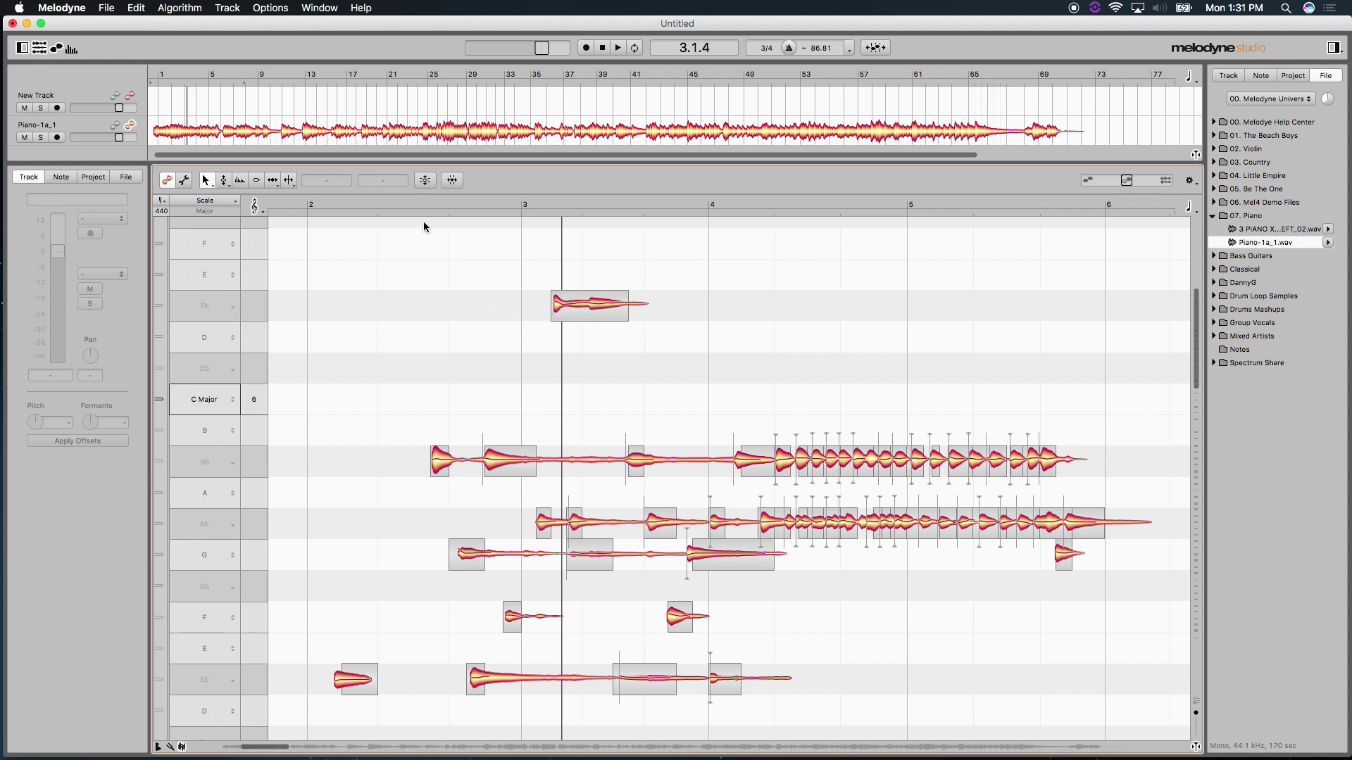
left_click(407, 203)
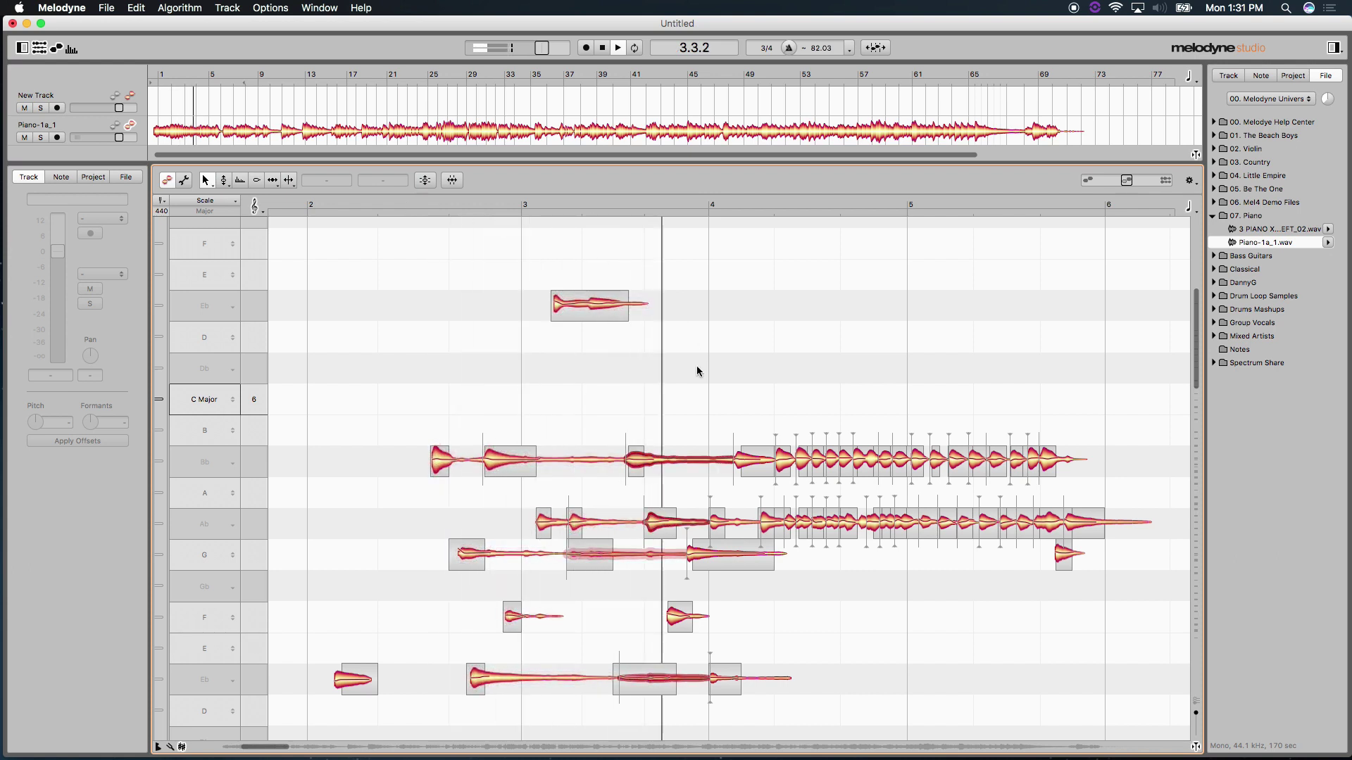
key("space")
left_click(433, 204)
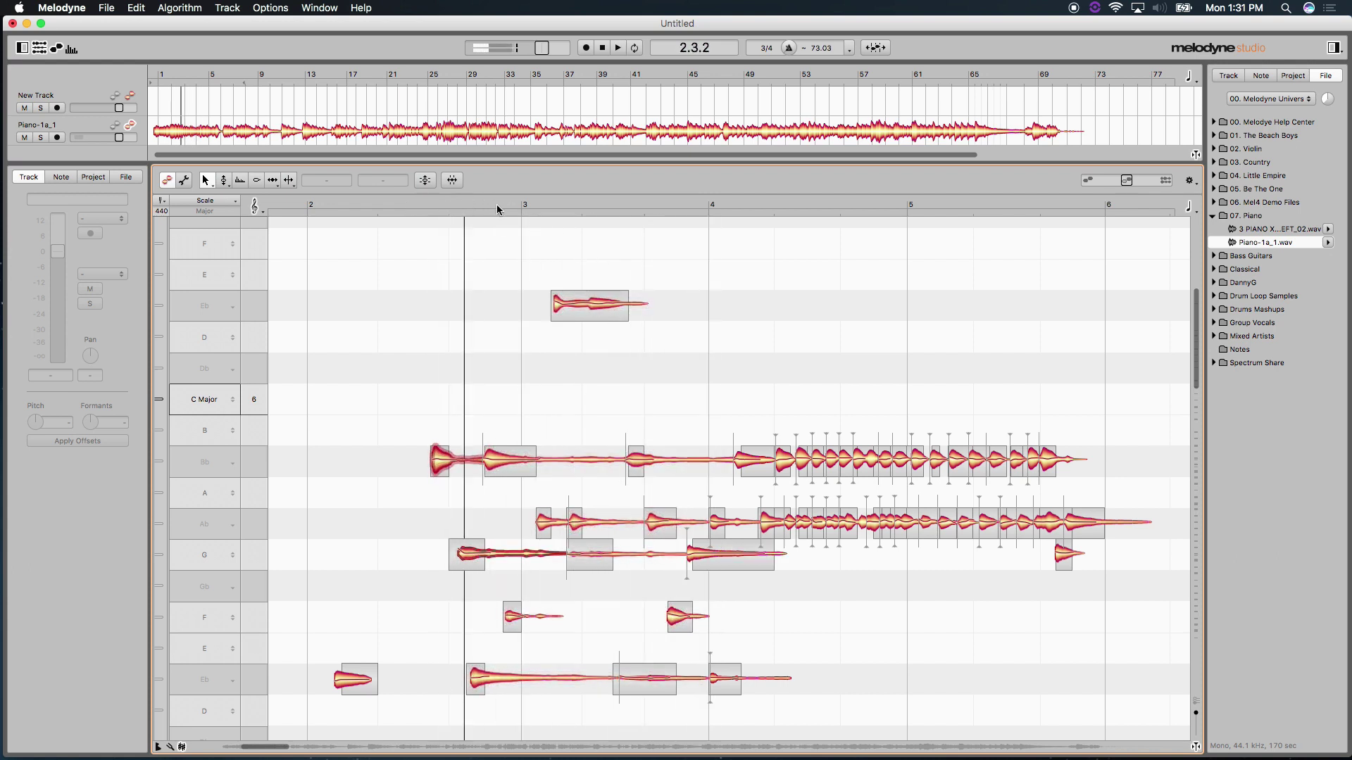
key("space")
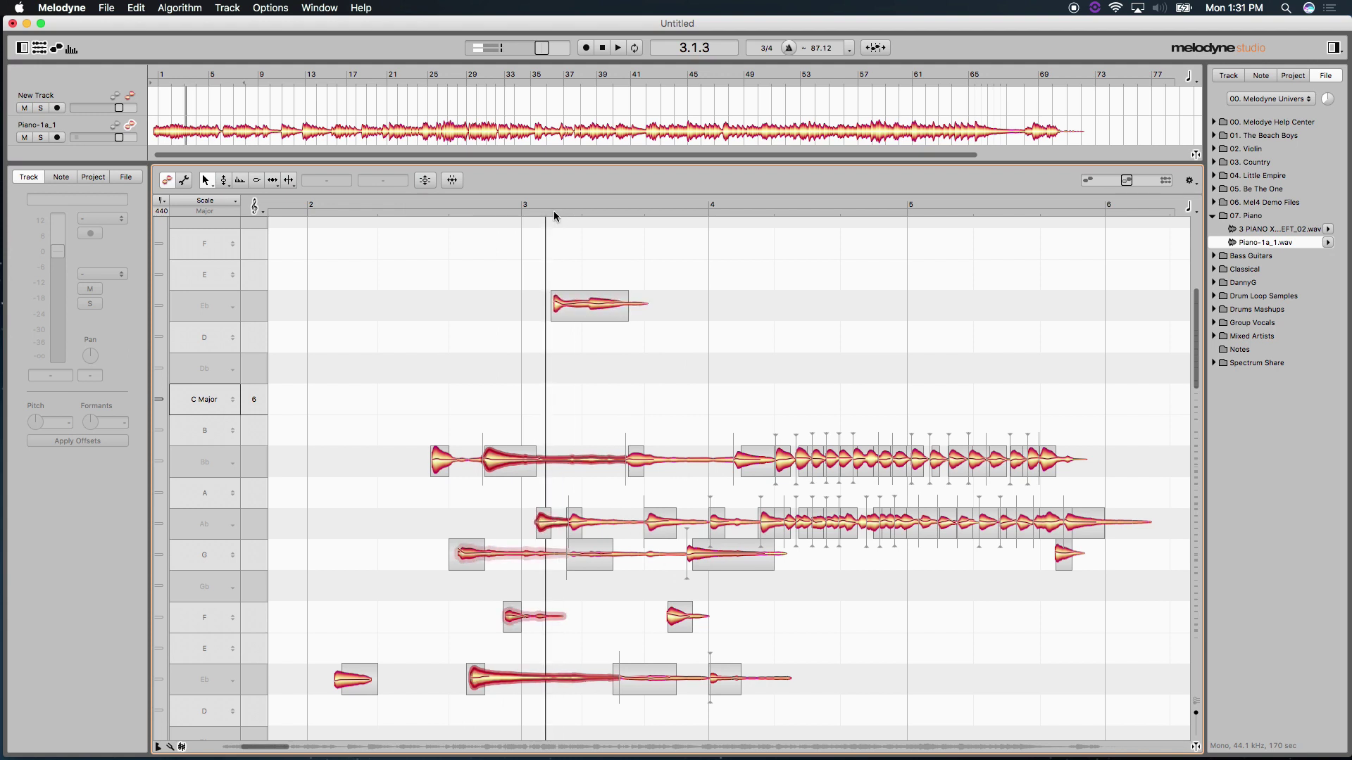
- Zoom and scroll the note editor onto the repeated Bb and Ab notes in bars 4–6
right_click(716, 368)
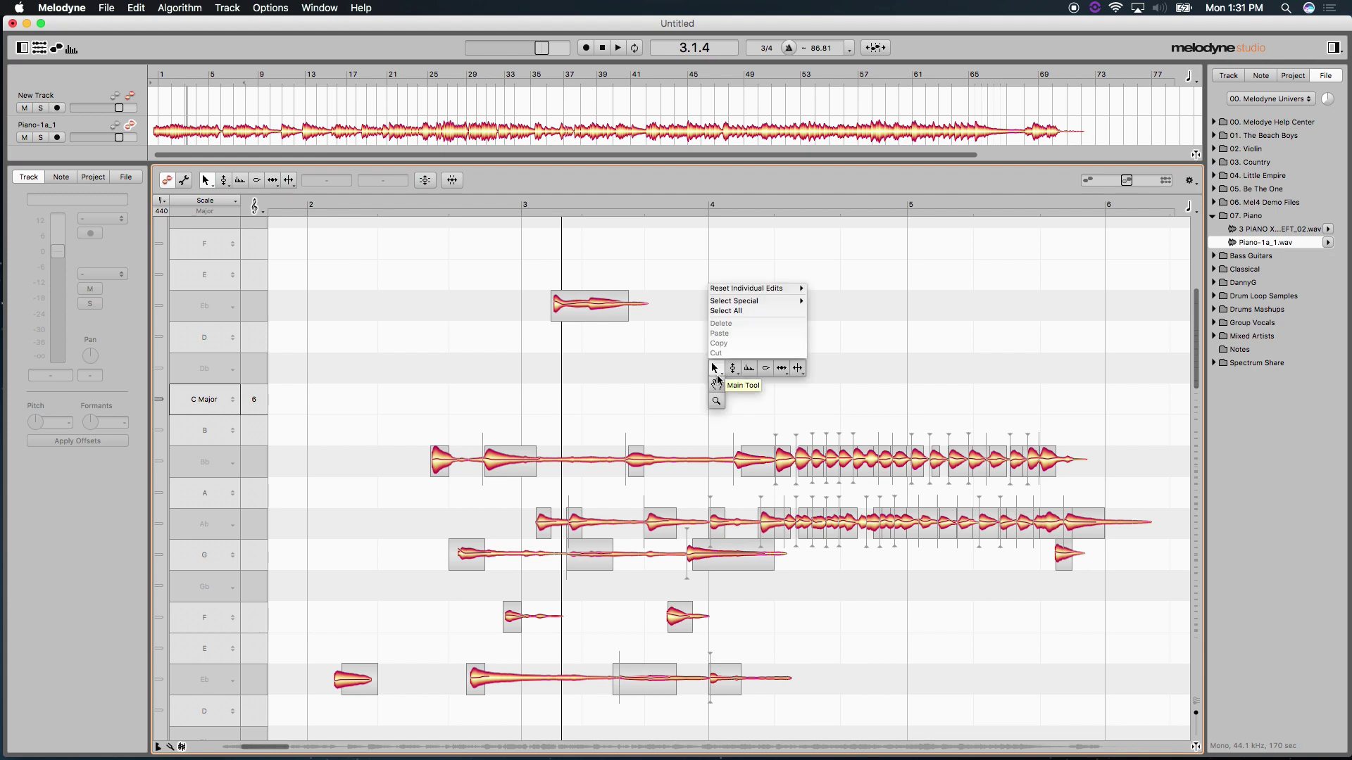
left_click(718, 402)
left_click_drag(717, 401, 644, 442)
right_click(751, 407)
left_click(751, 393)
right_click(571, 357)
left_click(570, 374)
right_click(648, 386)
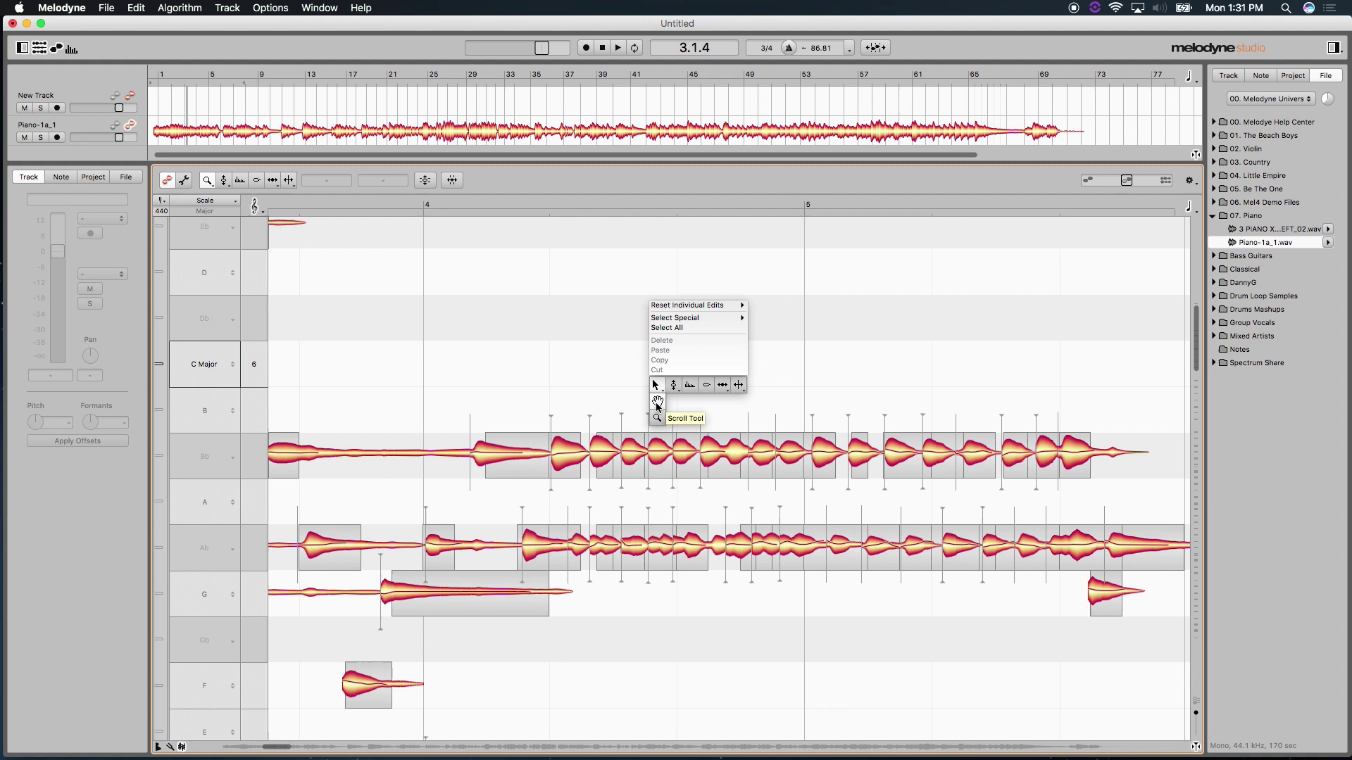
left_click(655, 385)
left_click_drag(654, 386, 521, 342)
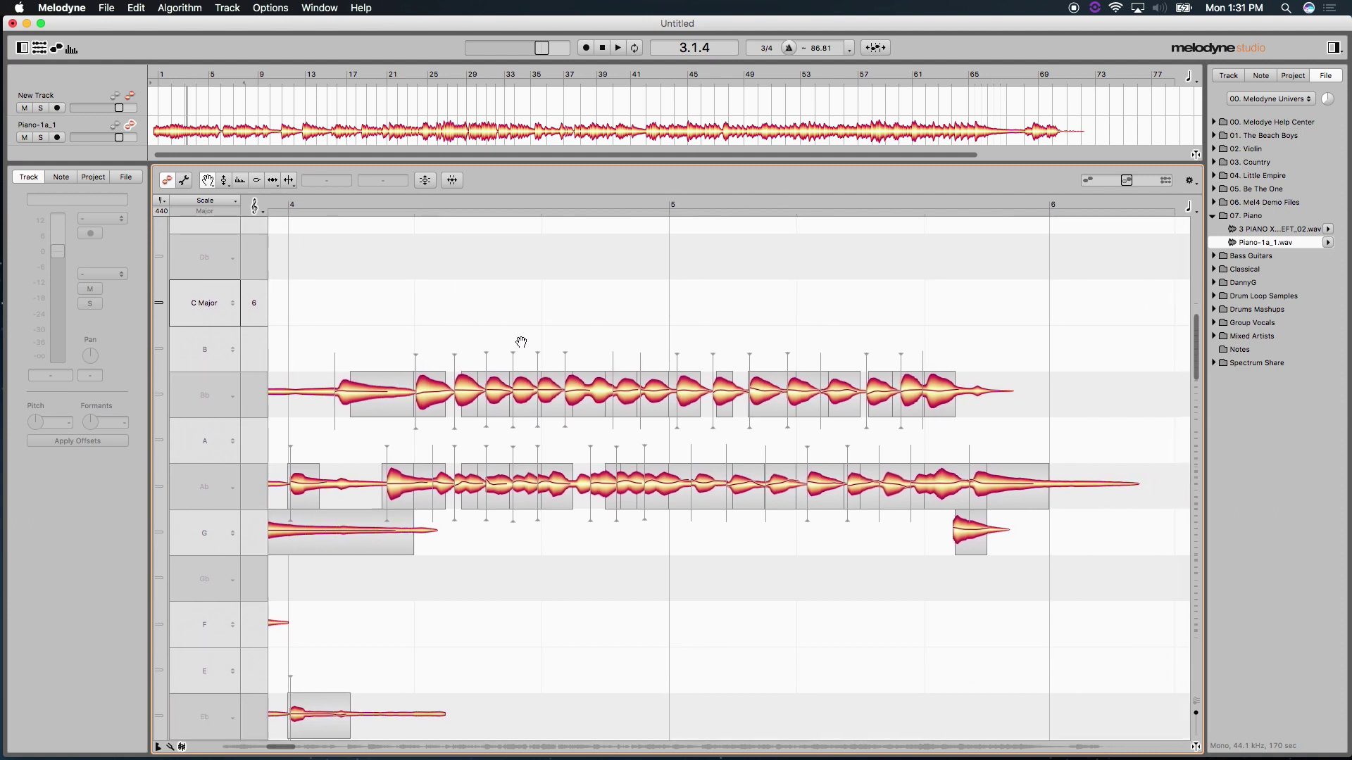
- Hide the Info Pane, track overview and file browser, then shift the view onto bars 4–6
left_click(23, 47)
left_click(22, 48)
left_click(22, 48)
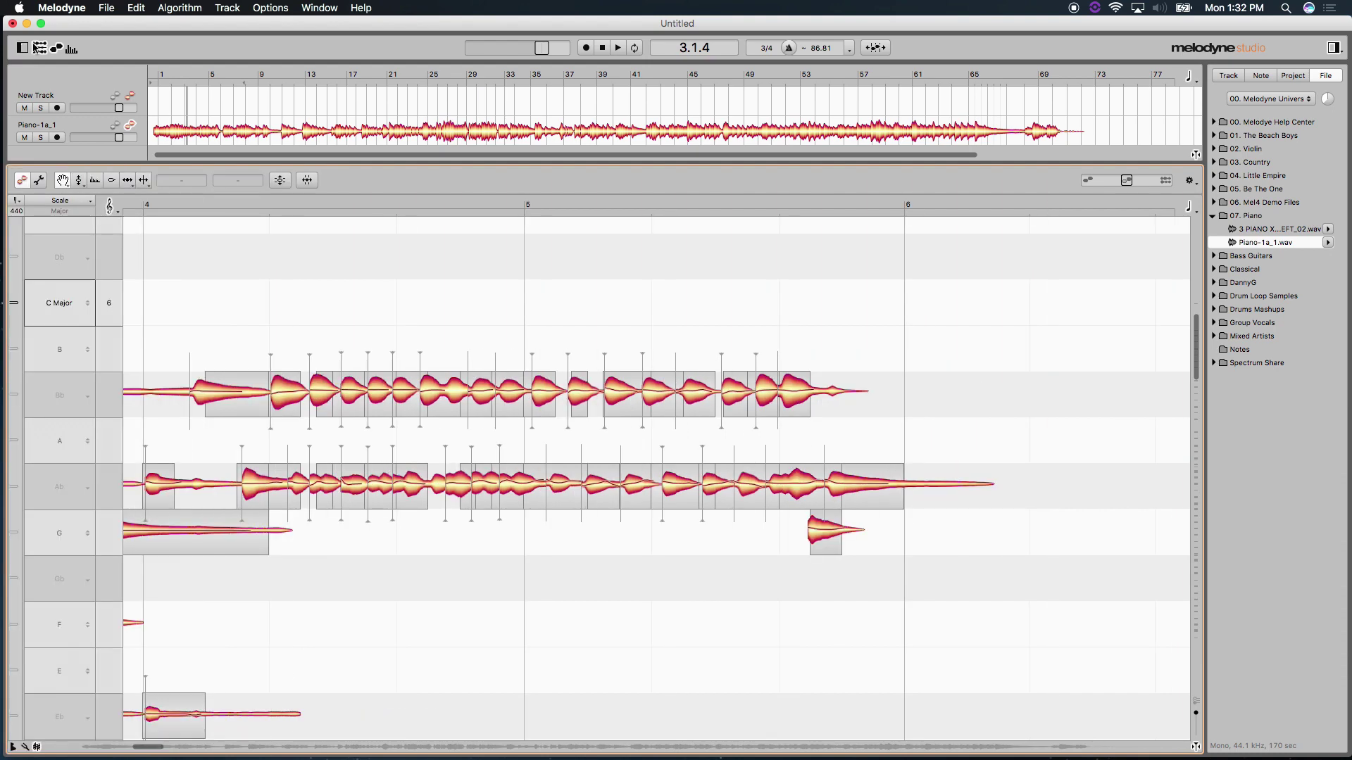
left_click(40, 48)
left_click(40, 48)
left_click(39, 48)
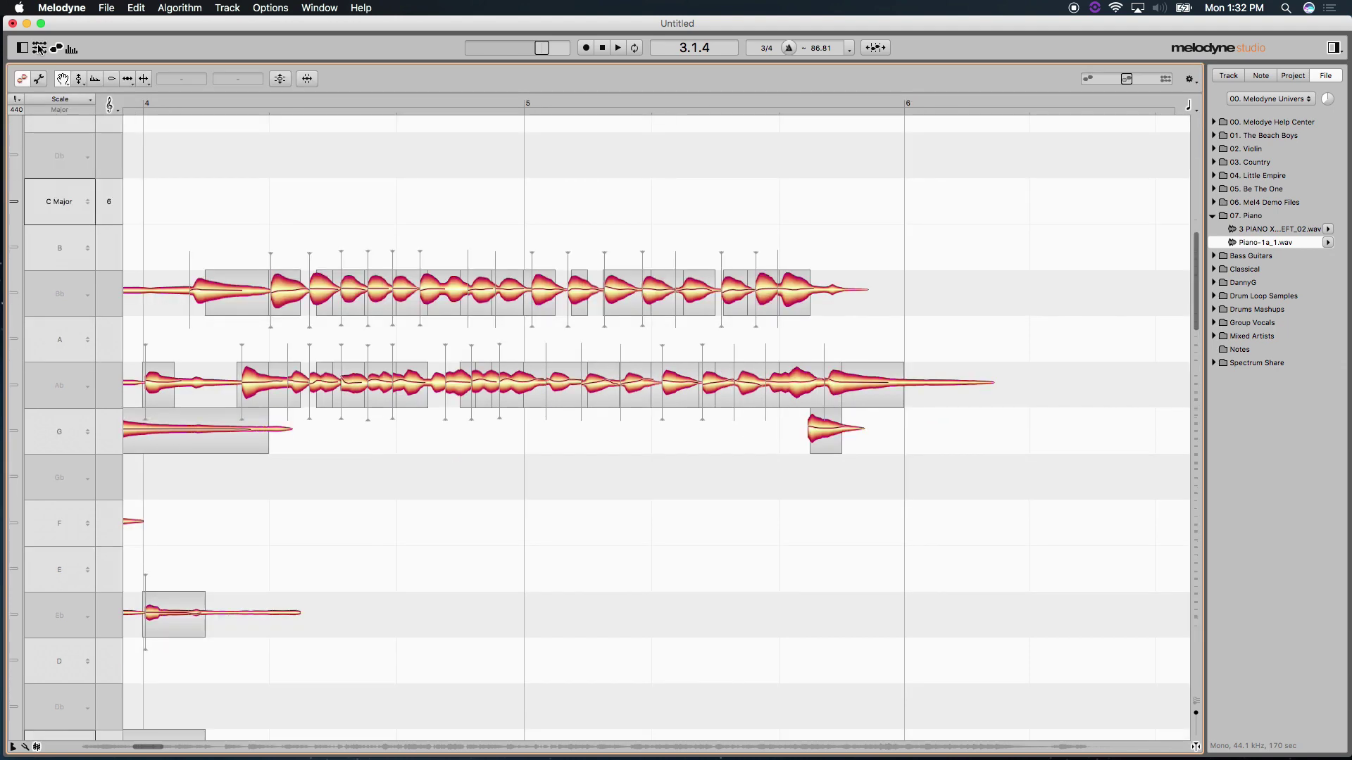
left_click(1333, 48)
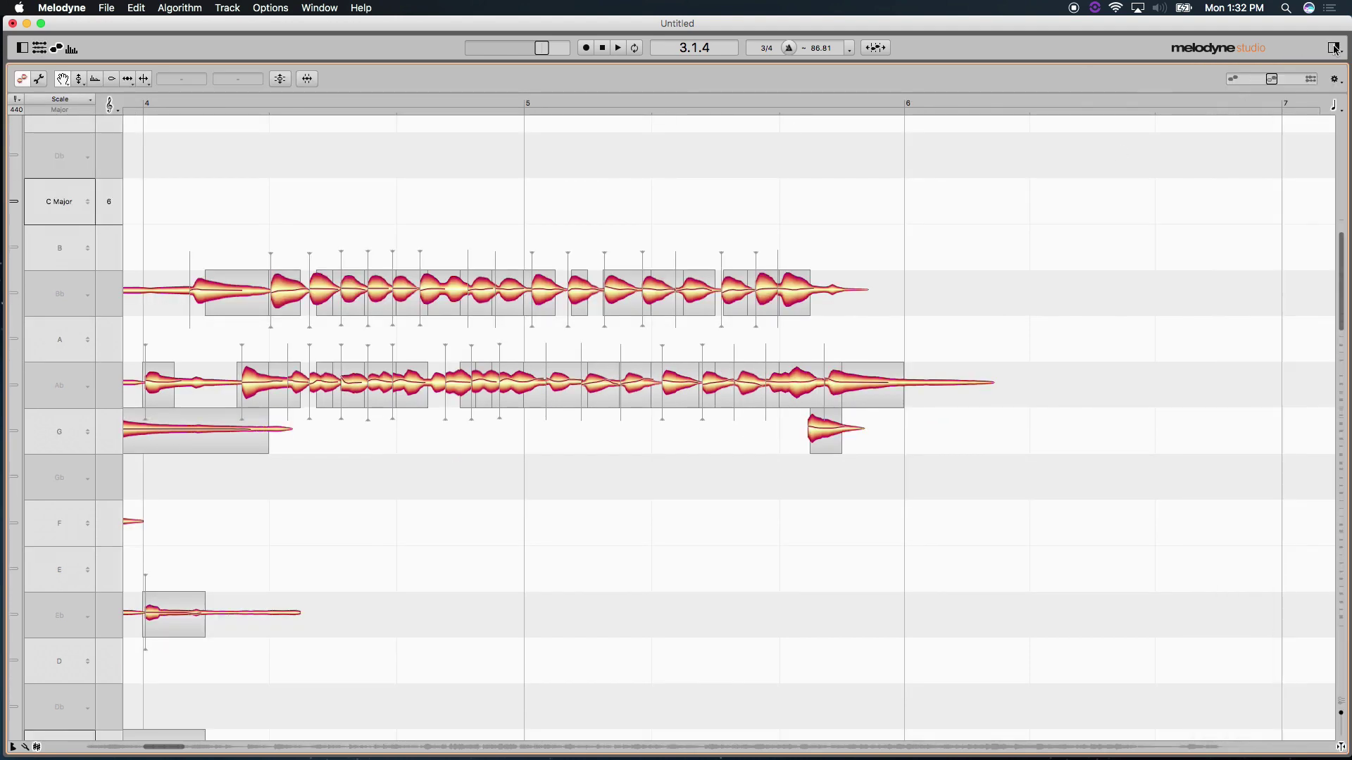
left_click(1334, 48)
left_click(1334, 48)
left_click_drag(703, 214, 823, 279)
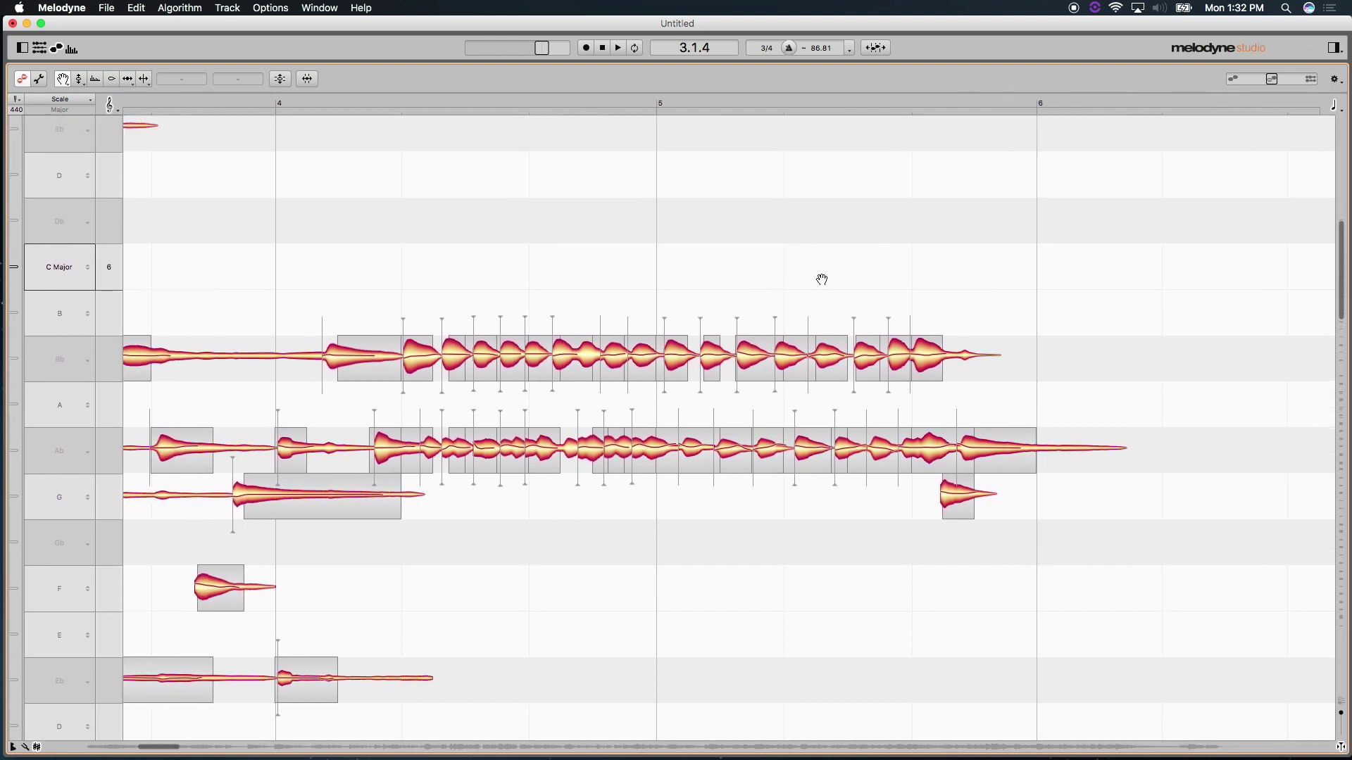
right_click(688, 236)
mouse_move(693, 223)
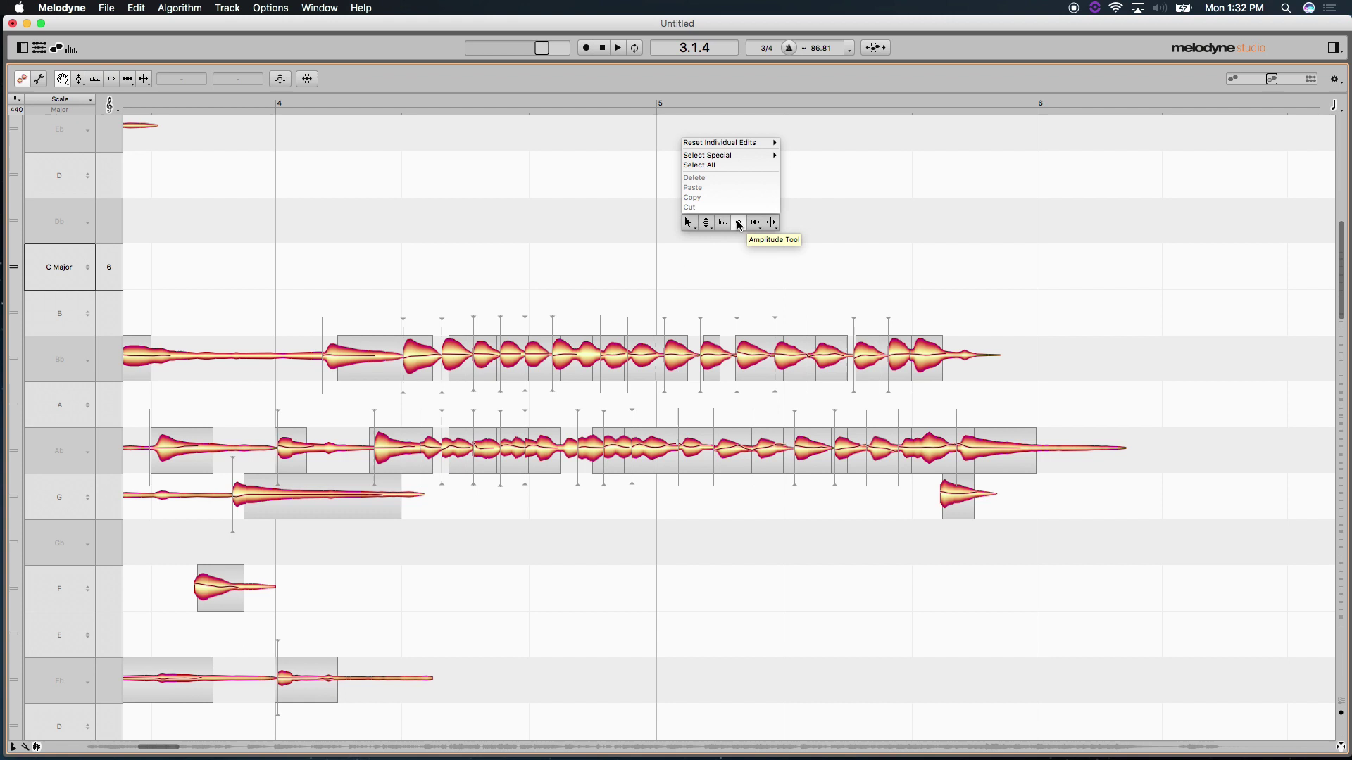
mouse_move(755, 228)
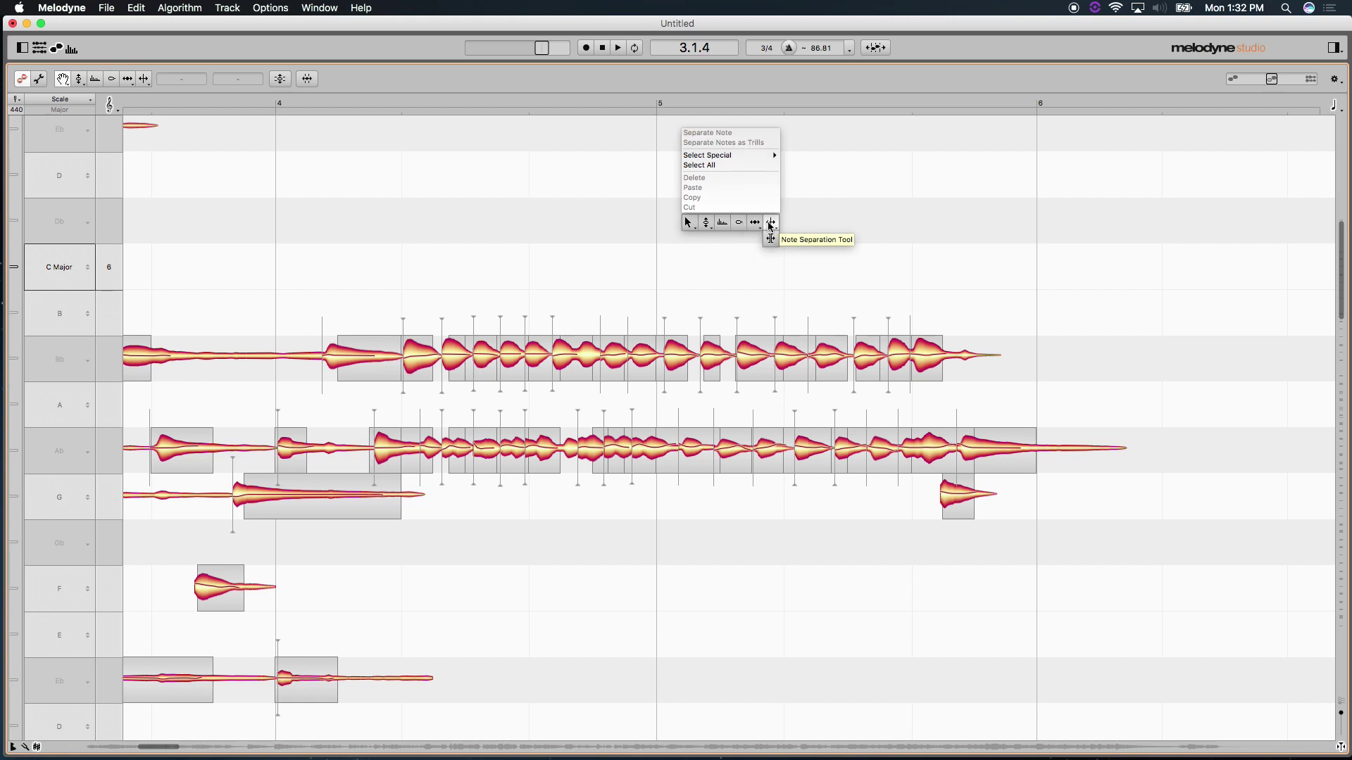
left_click(709, 224)
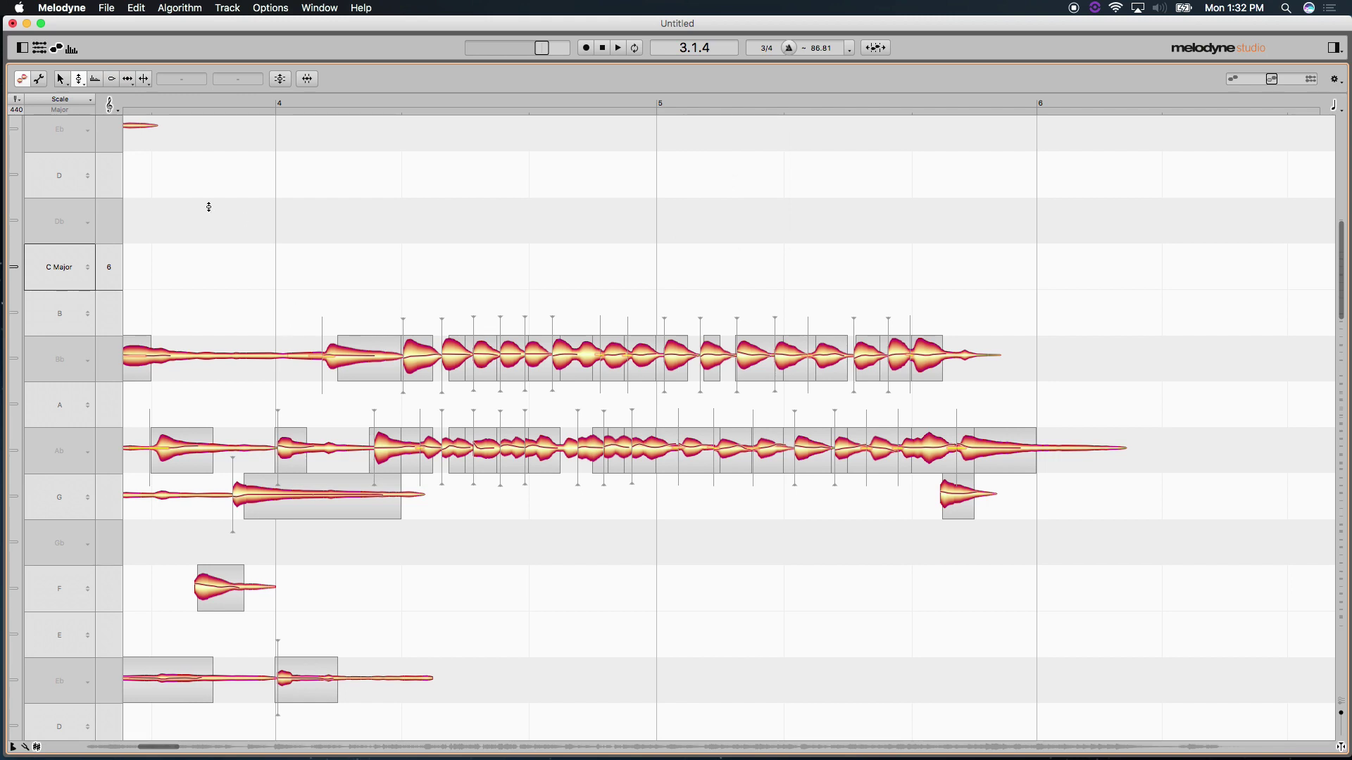
right_click(212, 247)
left_click(189, 268)
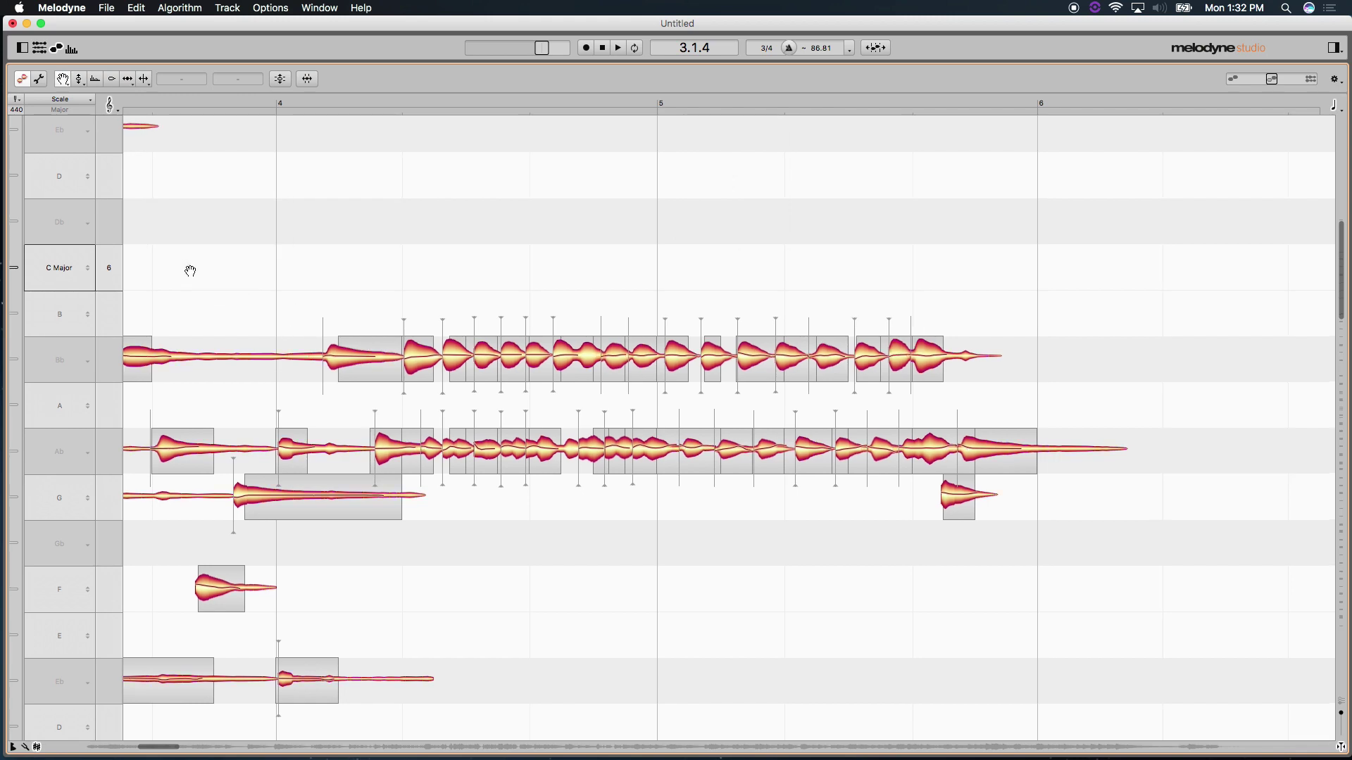
left_click_drag(190, 271, 205, 307)
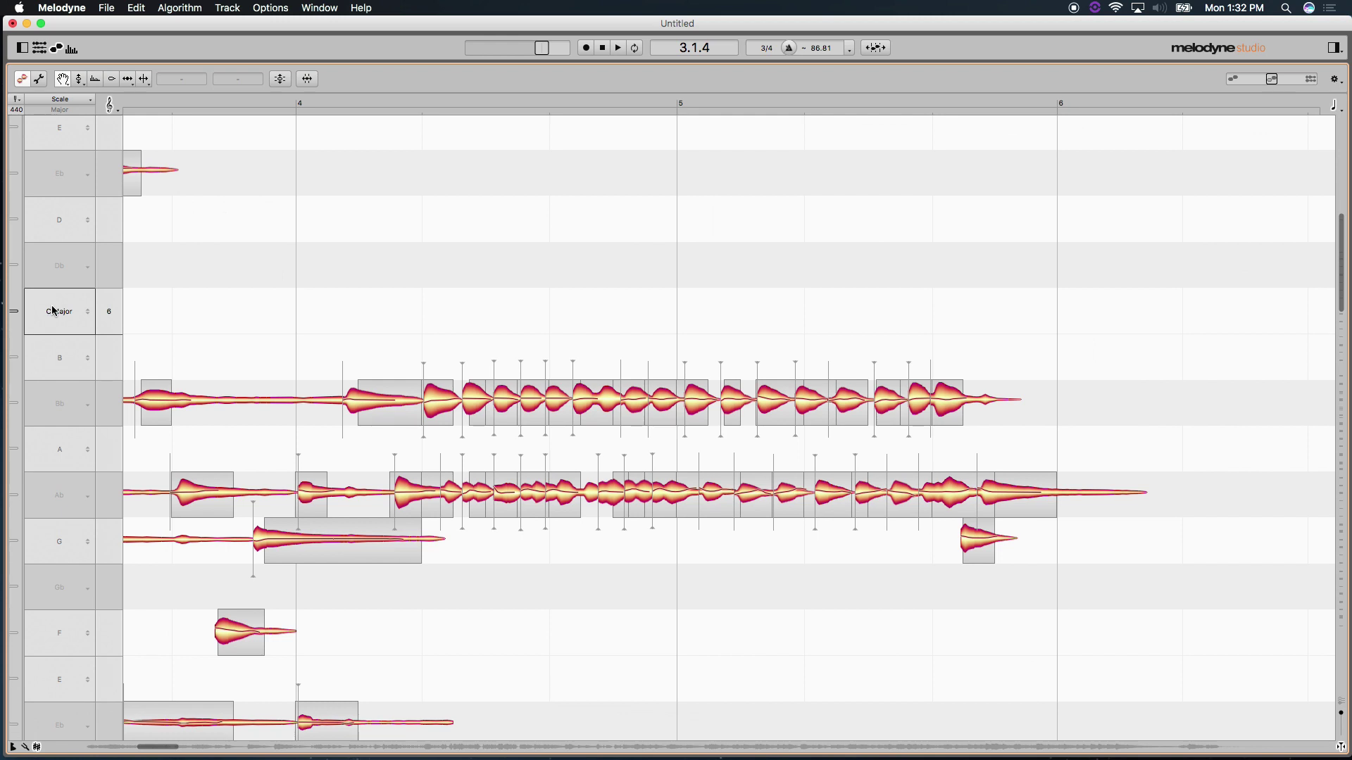
- Try No Snap on a Bb note raised to C6, undo it, then choose Chromatic Snap
left_click(119, 111)
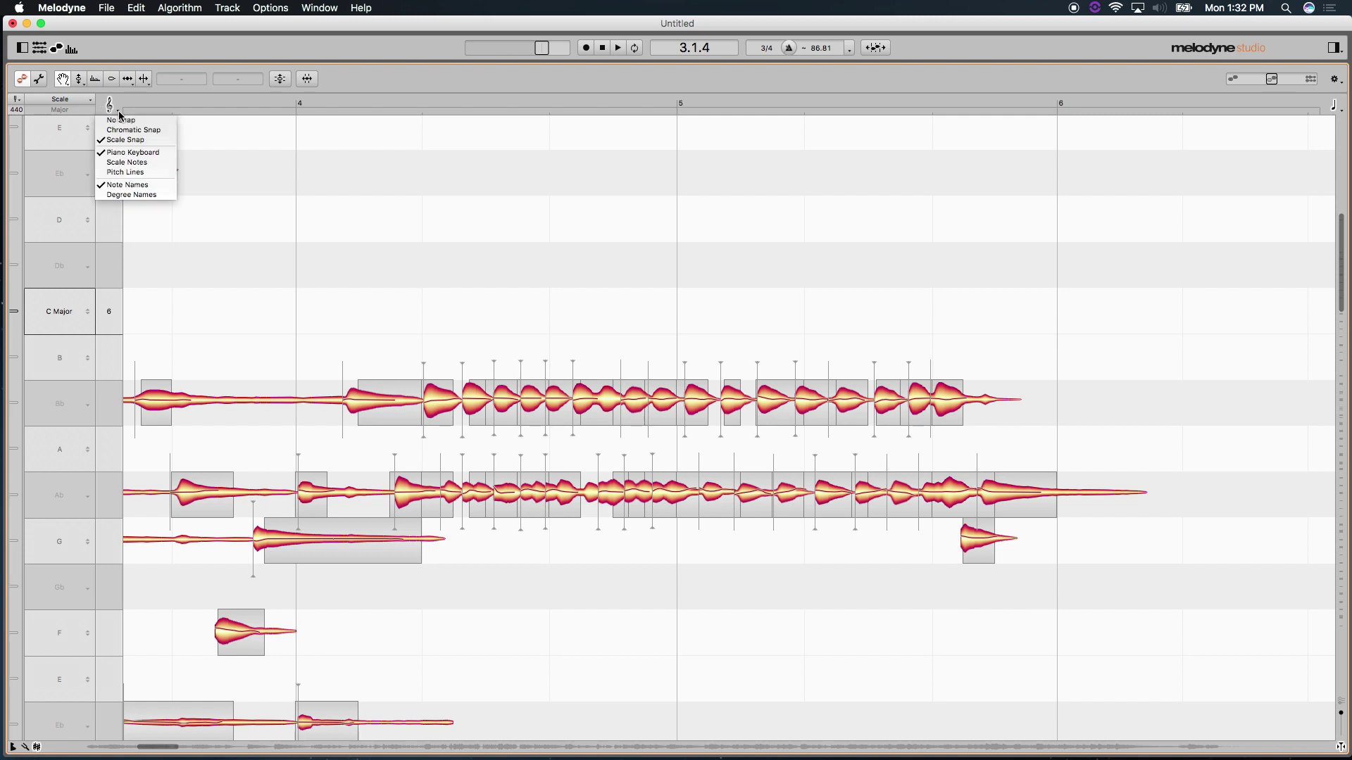
left_click(157, 120)
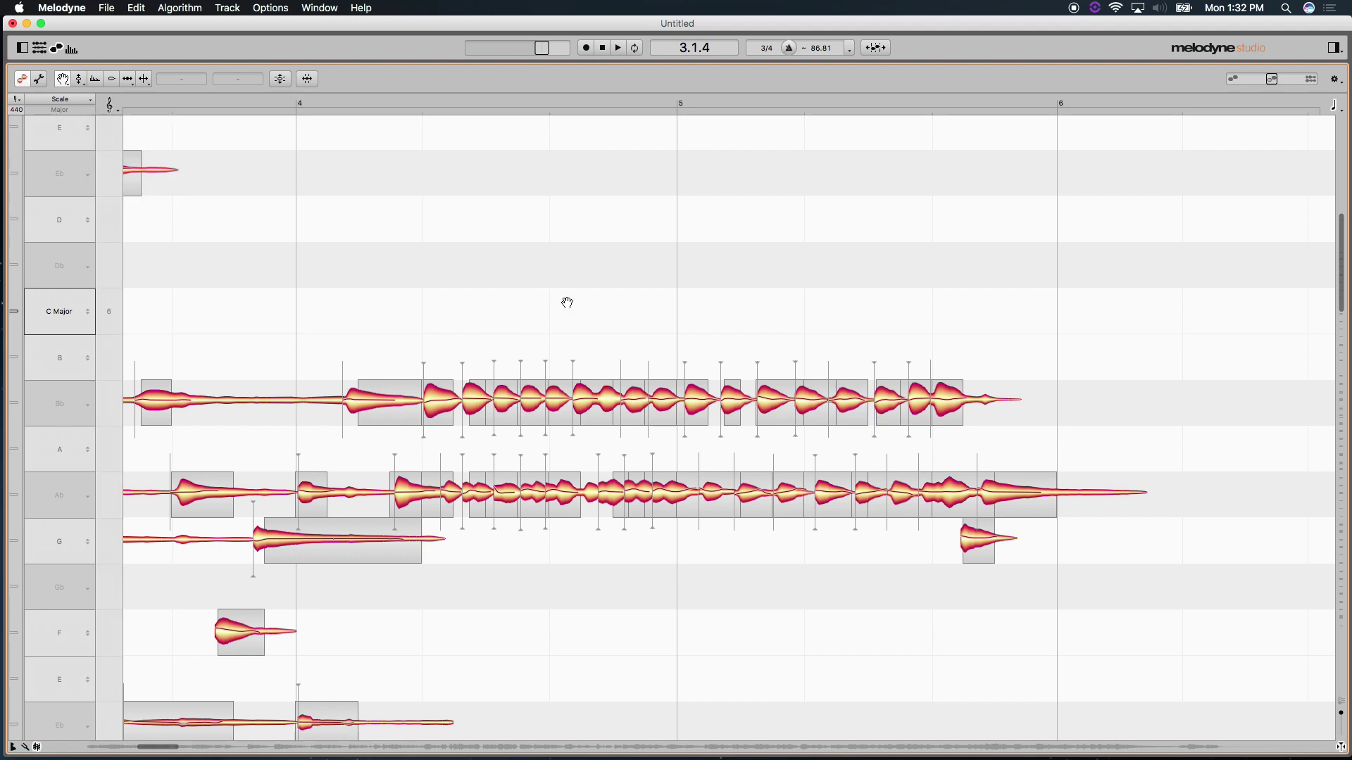
right_click(763, 351)
left_click(761, 333)
left_click_drag(738, 398, 740, 363)
key("super+z")
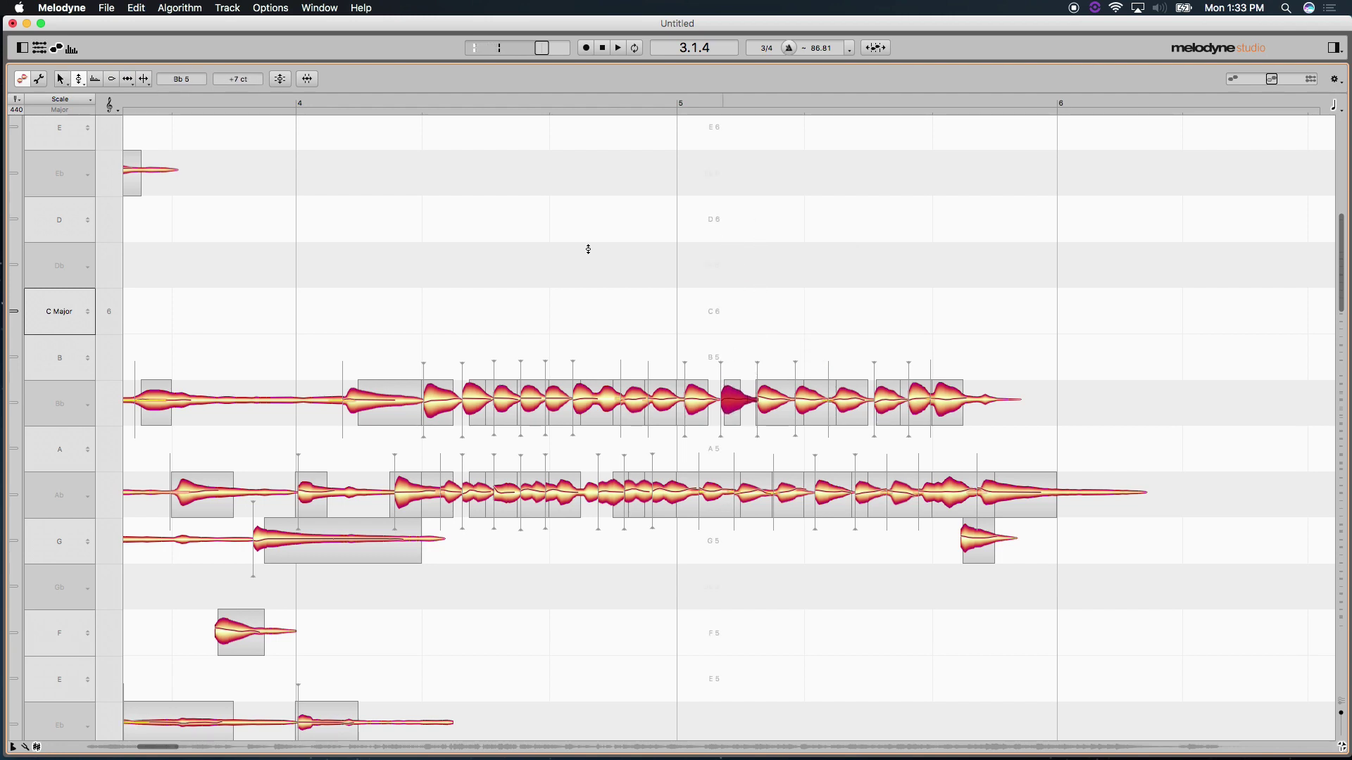
left_click(120, 111)
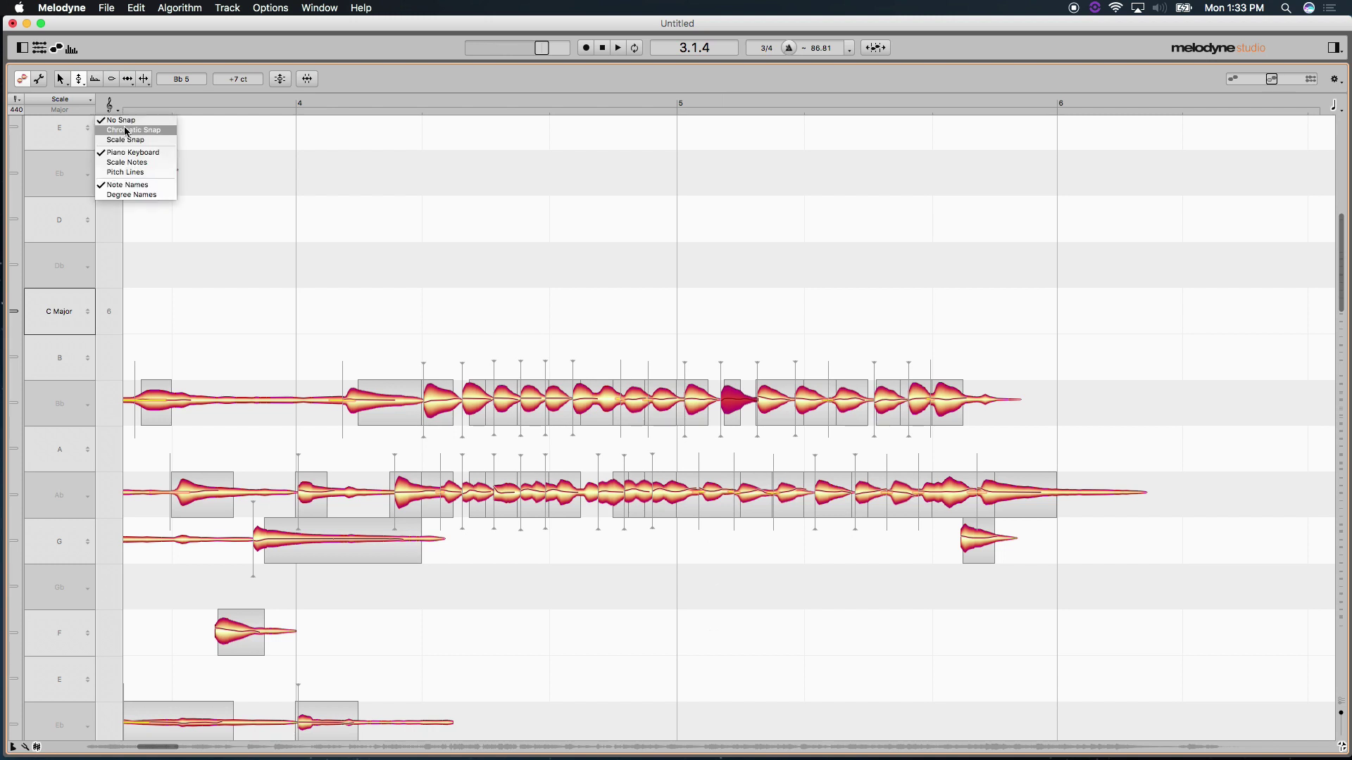
left_click(131, 144)
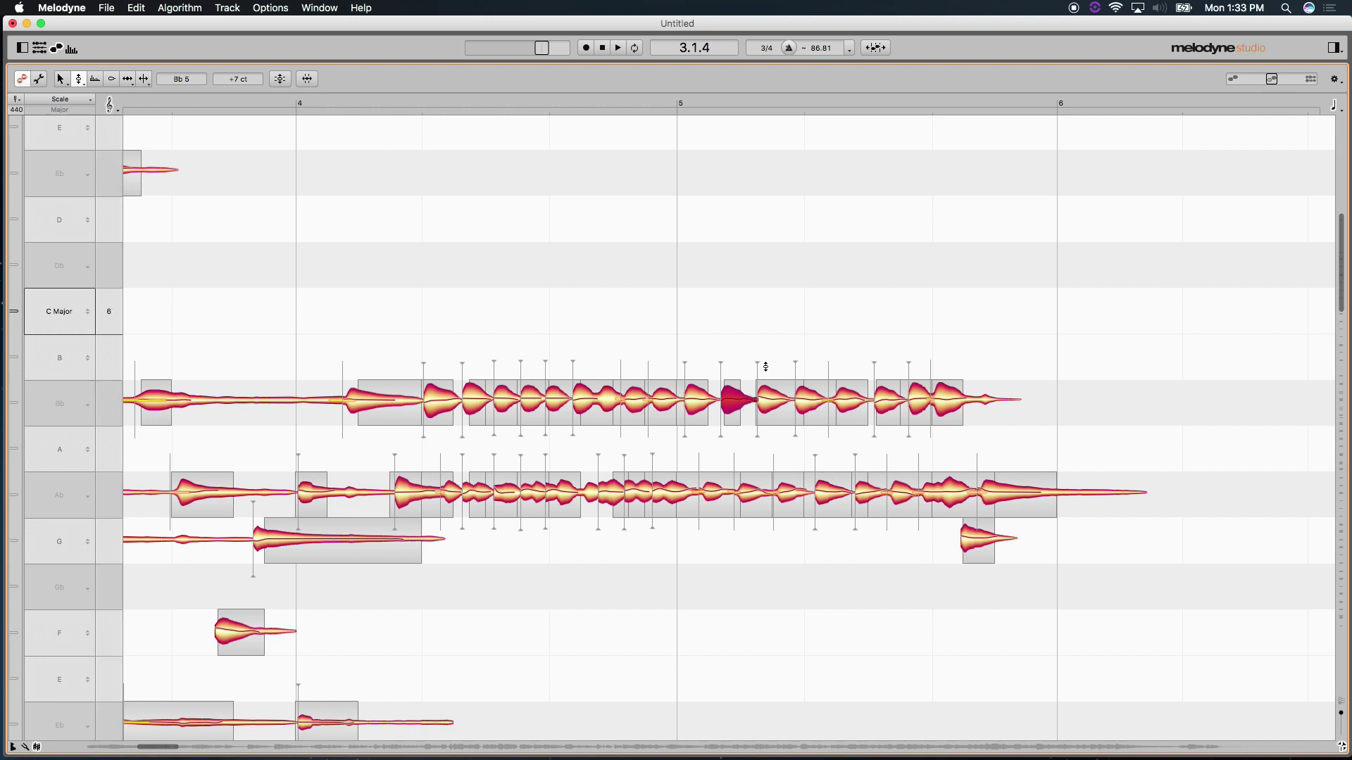
- Raise the two Bb5 notes just before and just after bar 5 up to B5
left_click(385, 102)
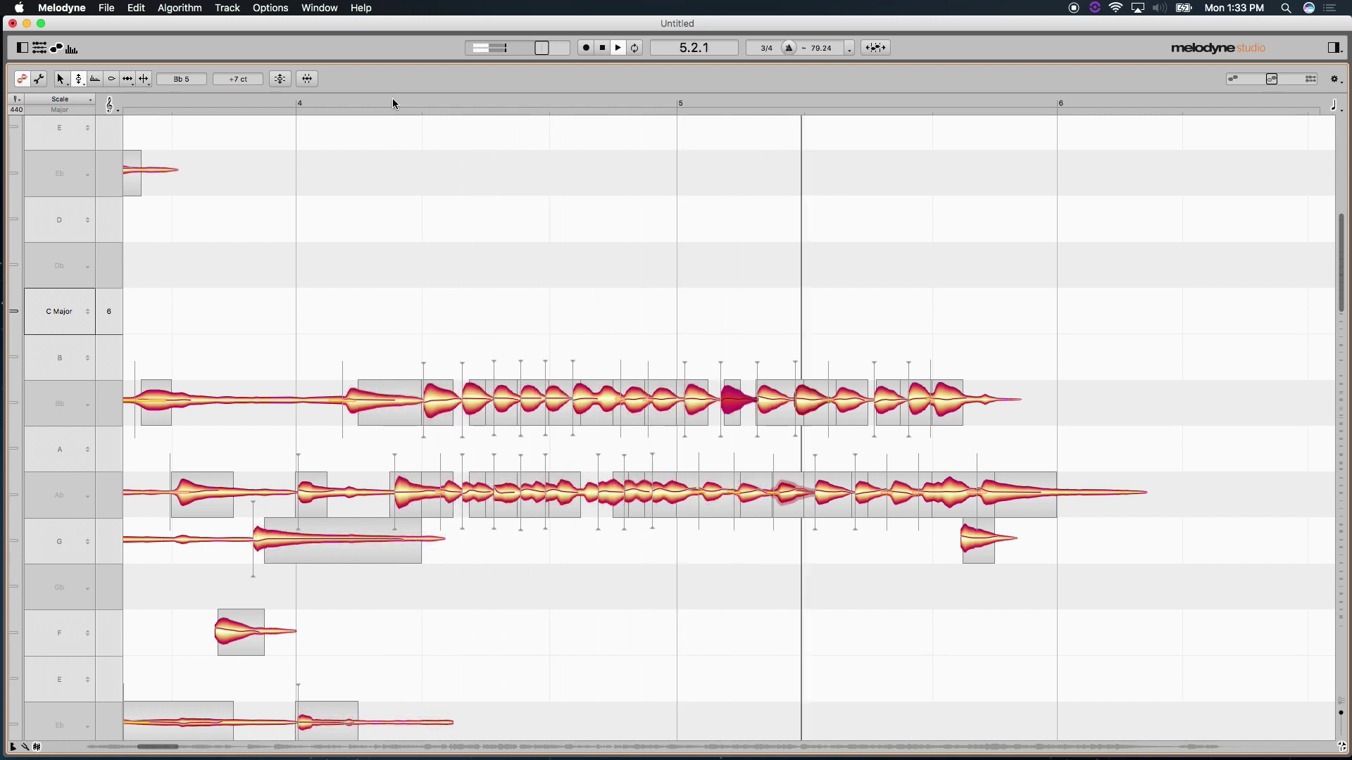
key("space")
left_click(884, 309)
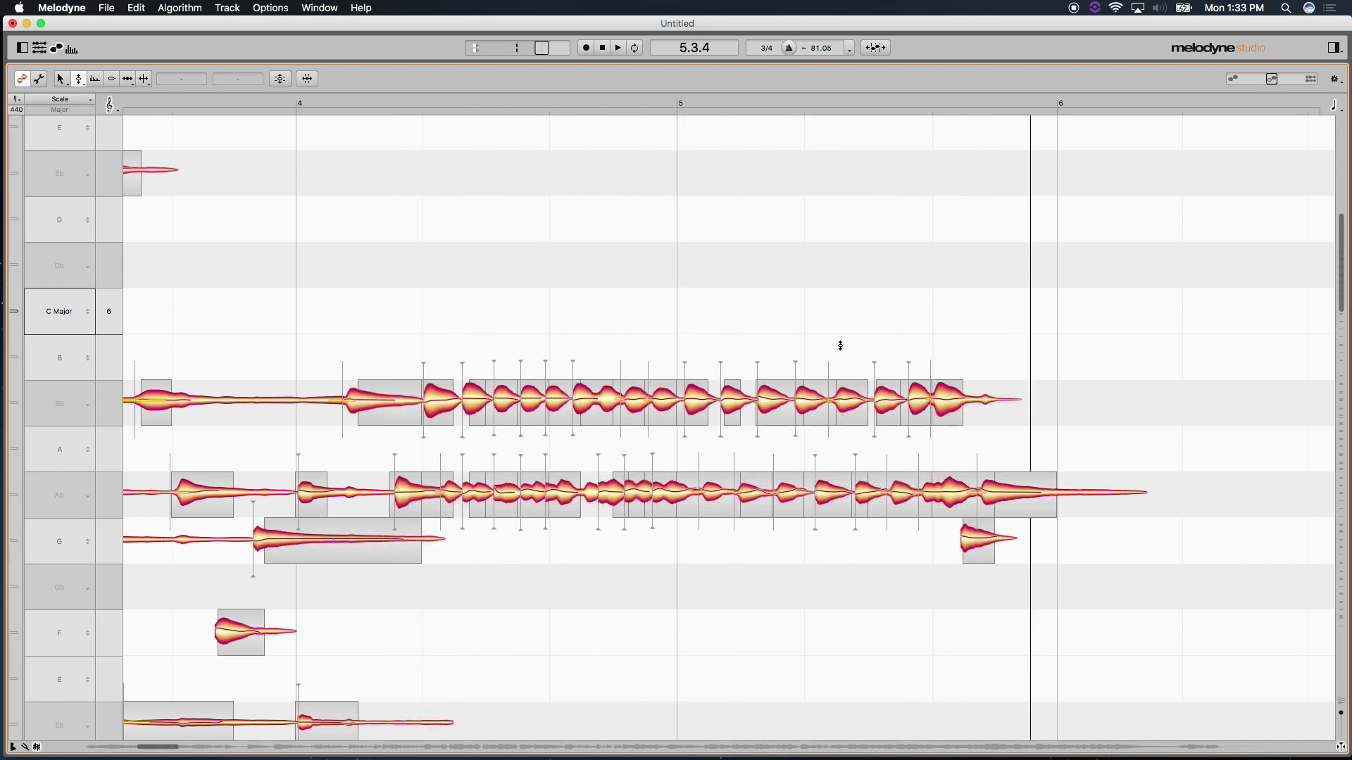
left_click(736, 402)
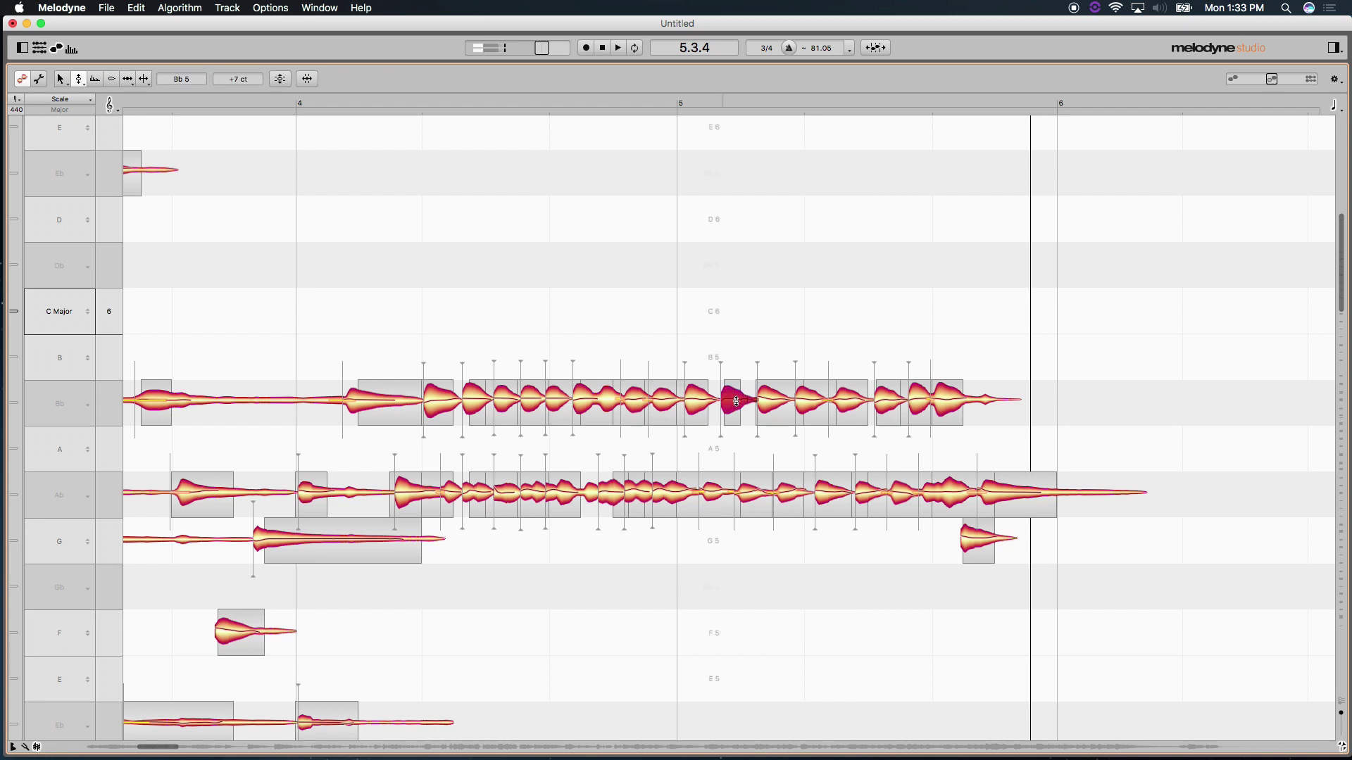
left_click_drag(736, 402, 737, 352)
left_click(543, 400)
left_click_drag(543, 399, 542, 351)
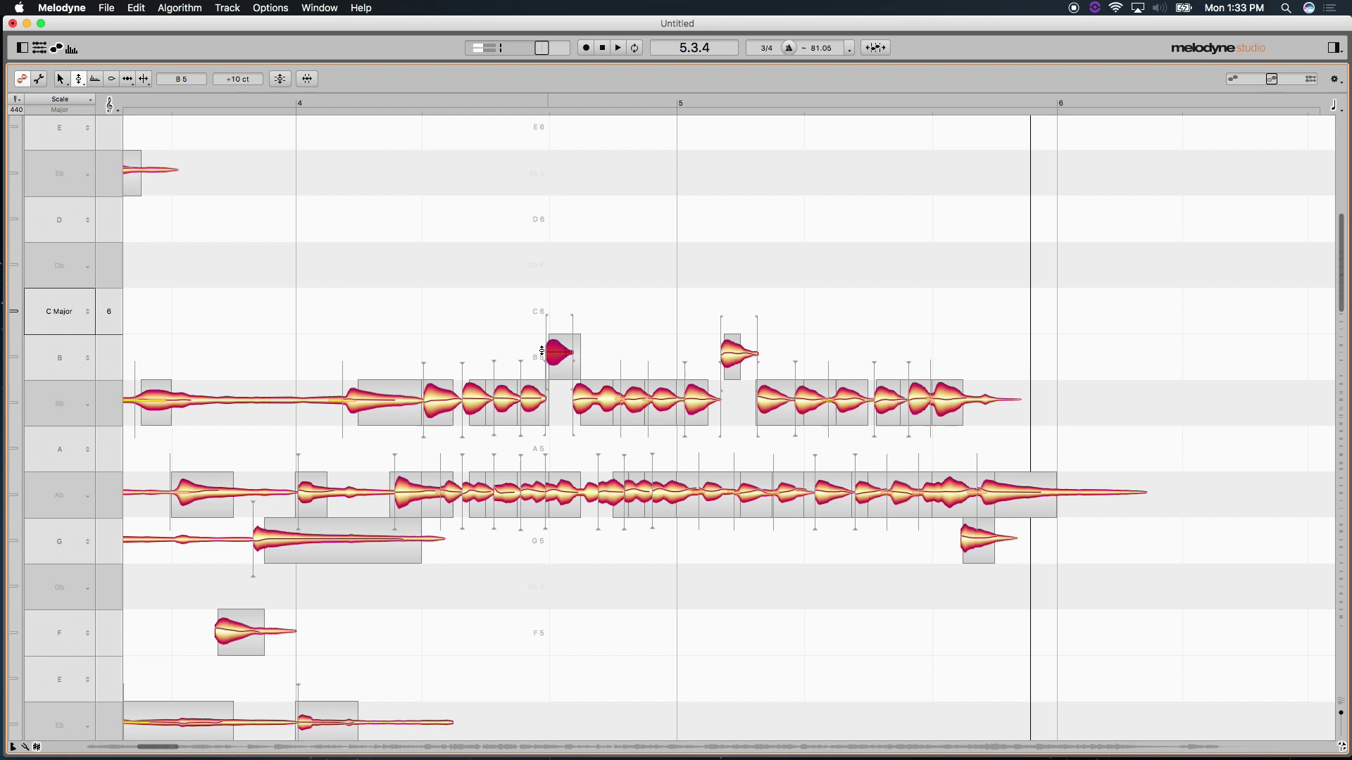
- Play back from bar 4 to hear the raised notes, then pick the volume tool
left_click(318, 105)
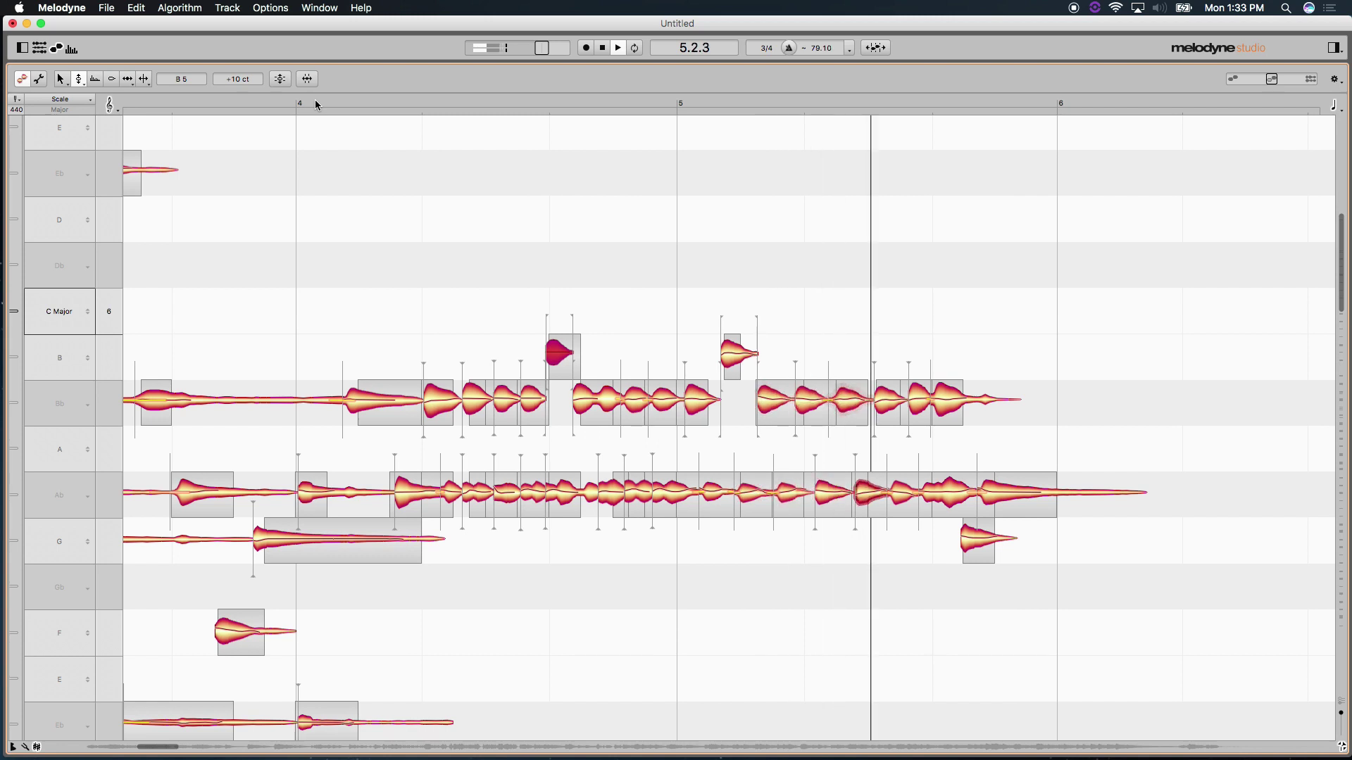
left_click(727, 235)
right_click(727, 235)
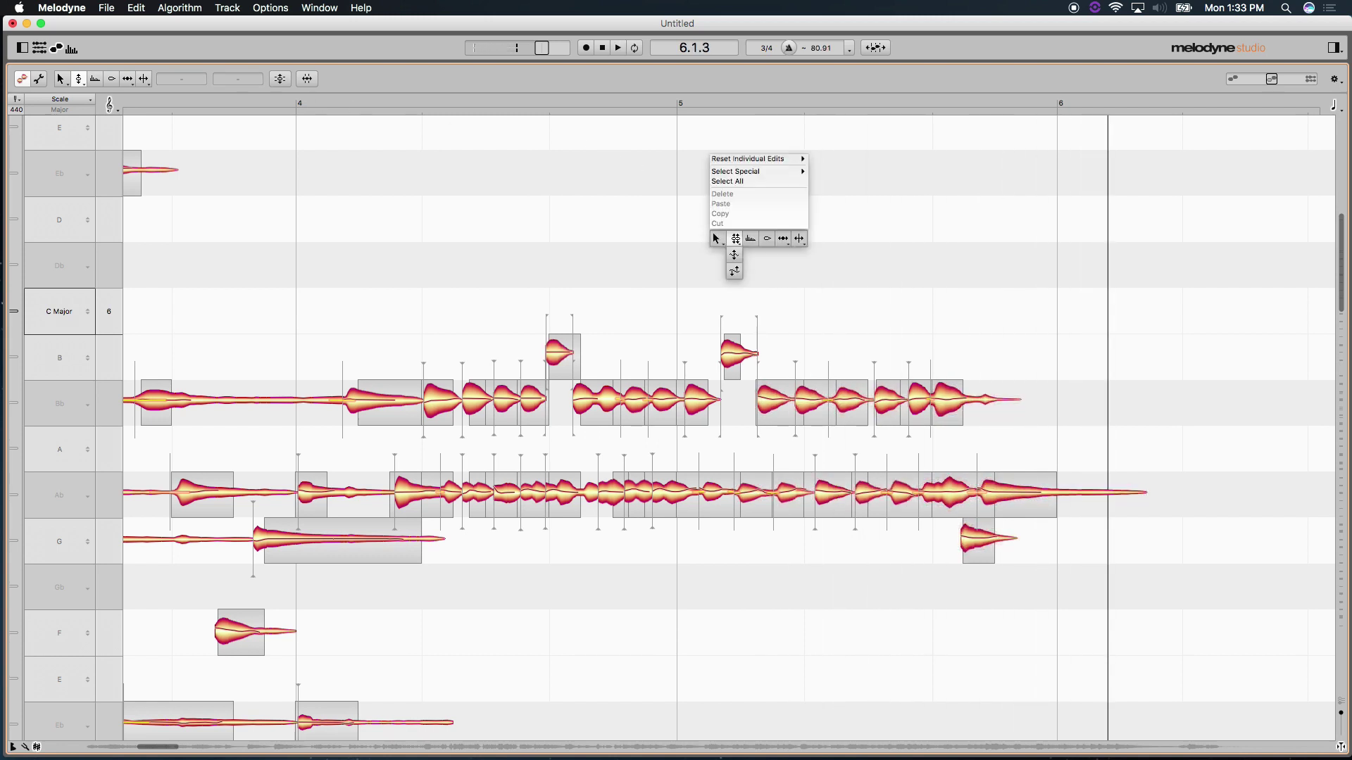
left_click(767, 238)
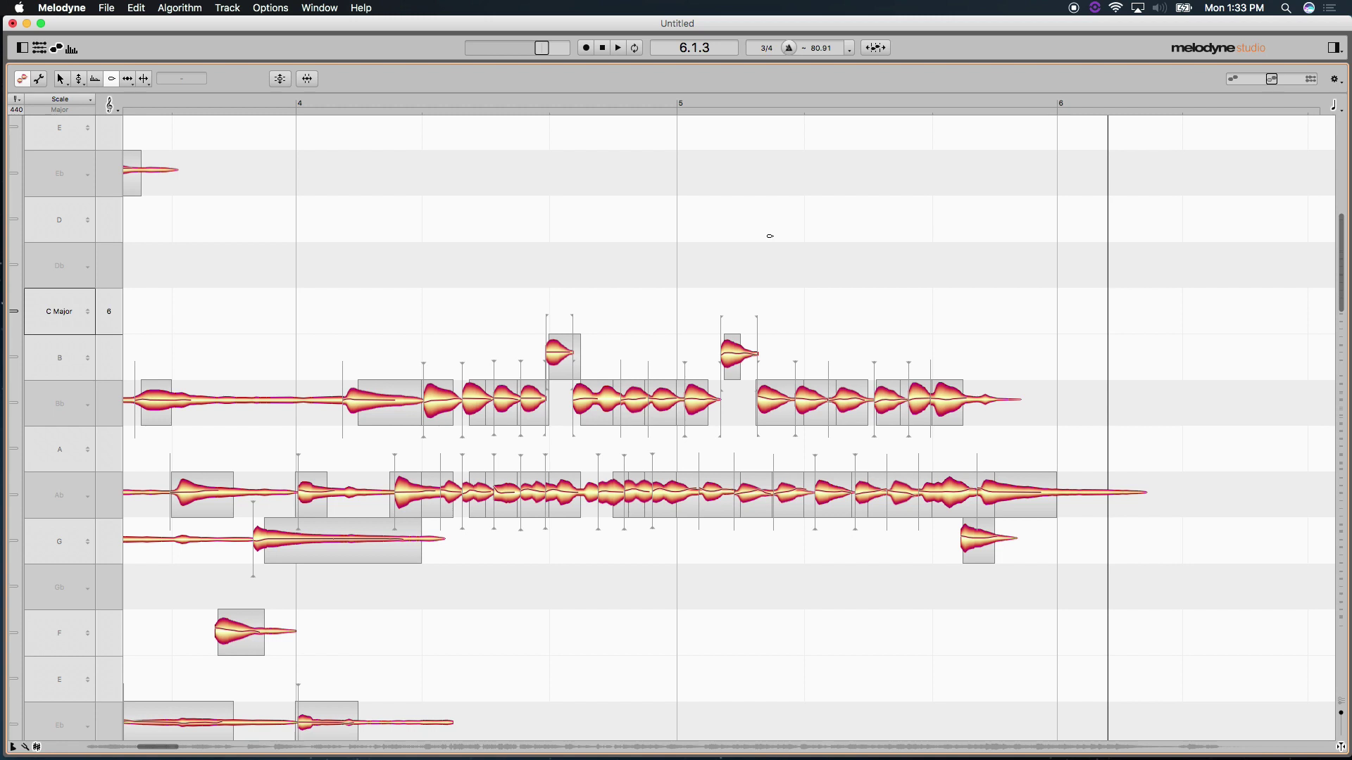
- With the Amplitude Tool, boost both raised B notes near bar 5 by +1.68 dB
right_click(651, 264)
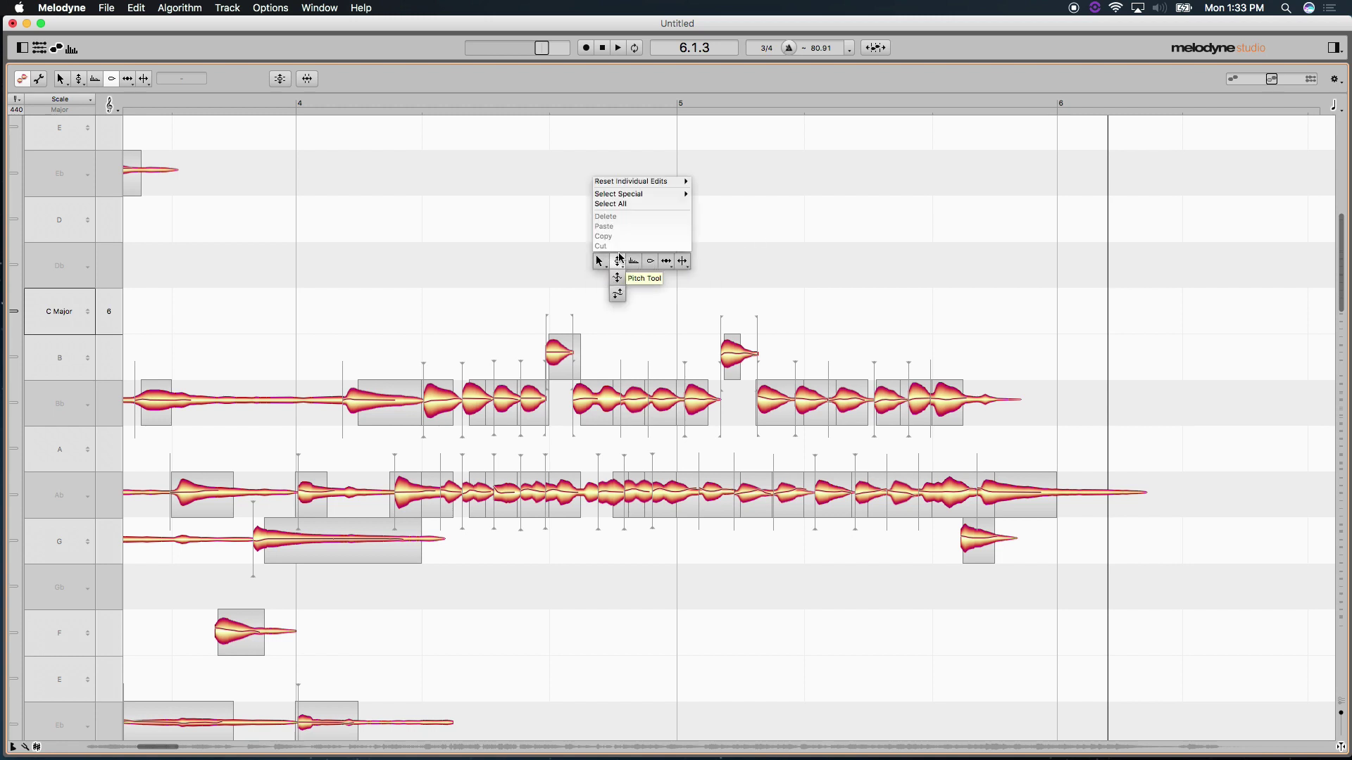
left_click(651, 264)
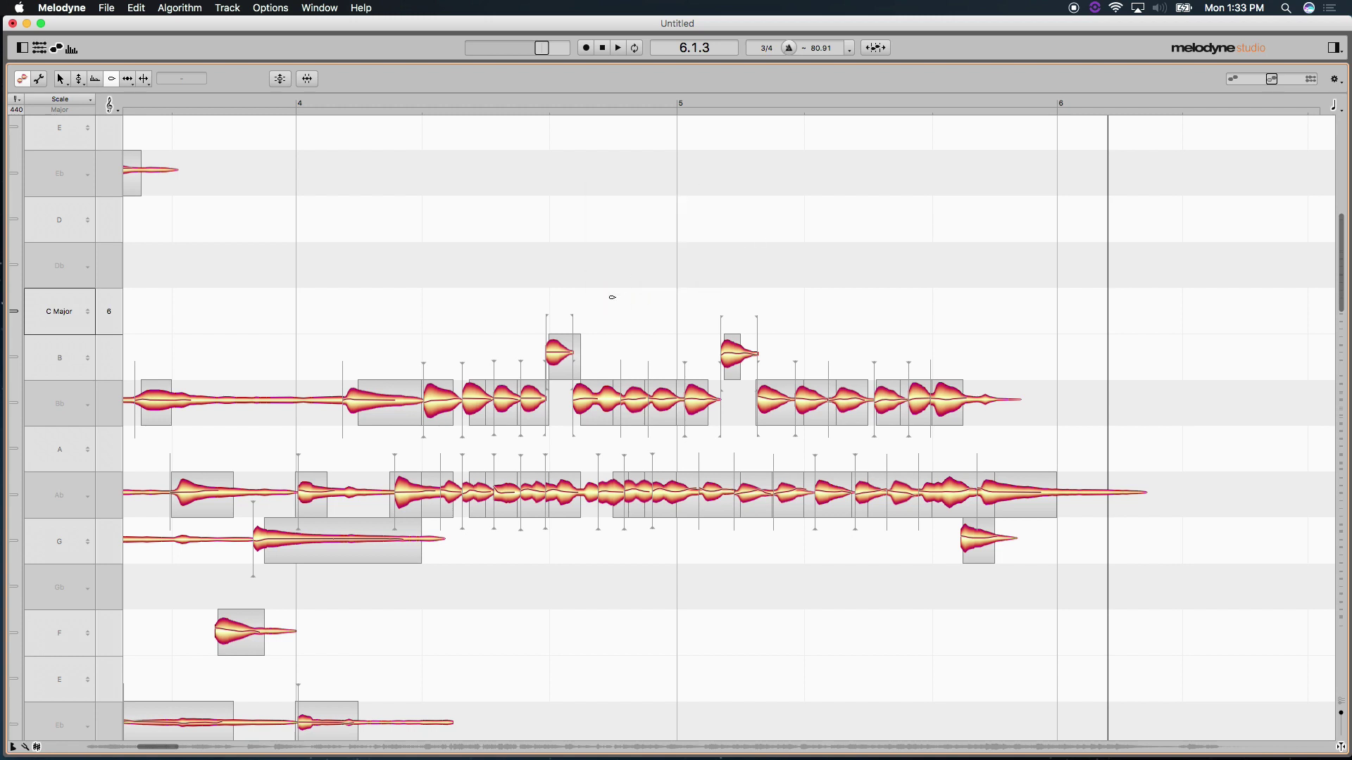
left_click(556, 355)
left_click_drag(534, 314, 737, 345)
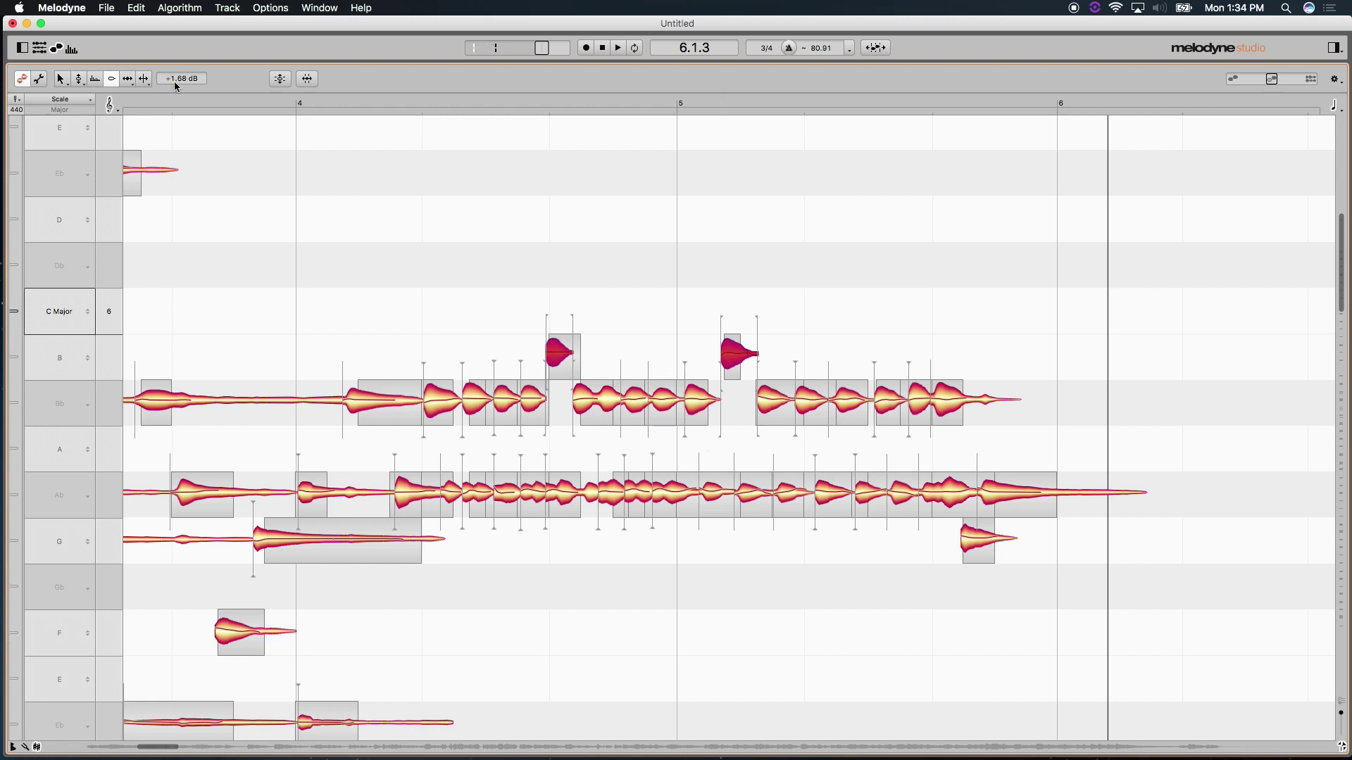
- Play the passage from around bar 4 to hear the louder B notes
left_click(323, 104)
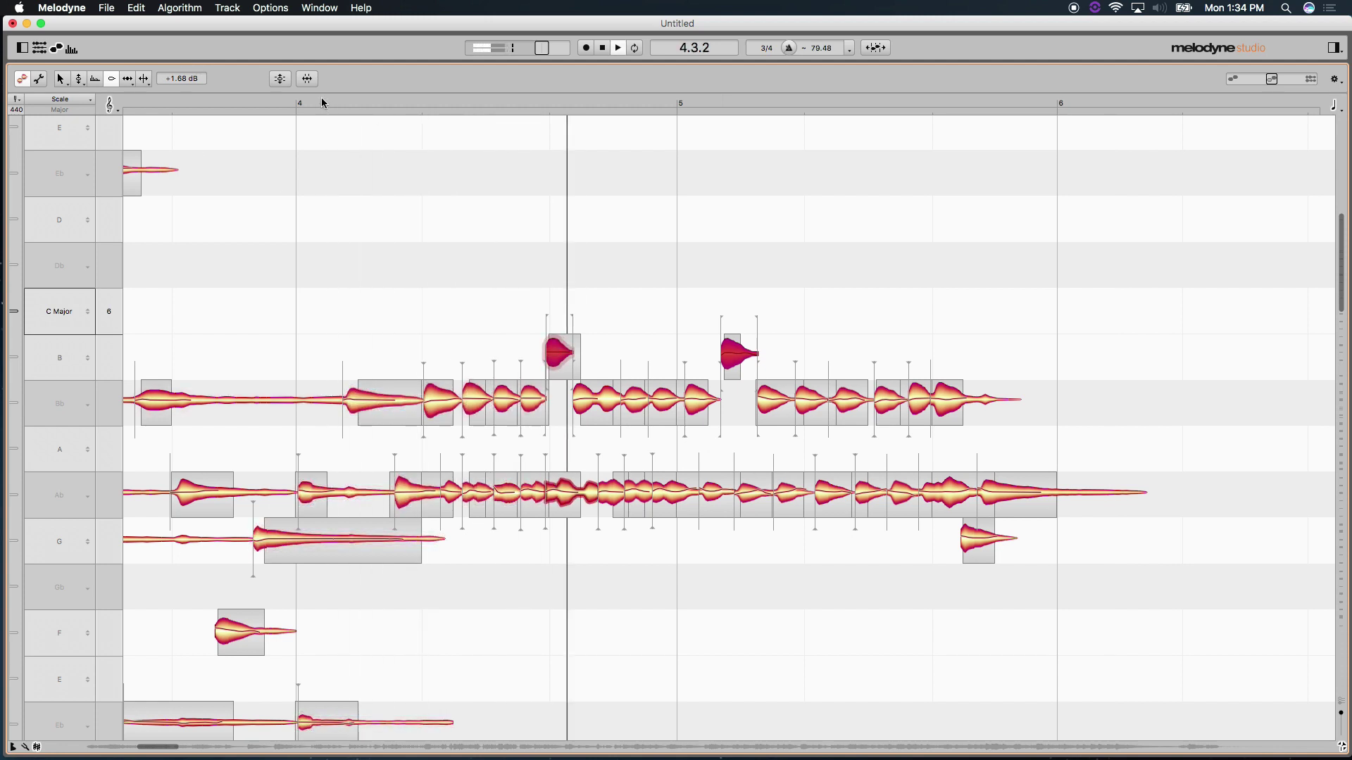
right_click(746, 265)
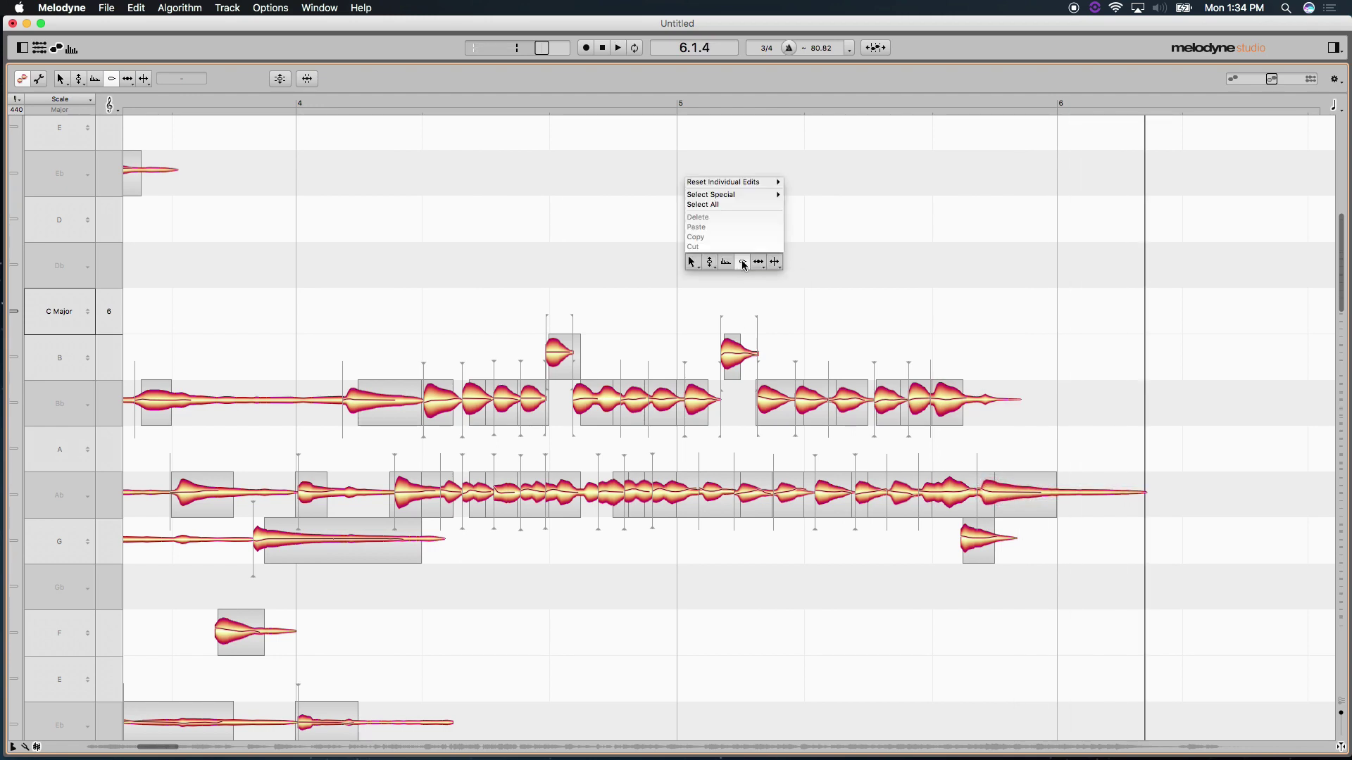
left_click(692, 263)
- Zoom out, bring bars 5–16 across octaves 3–5 into view, and play from bar 6
left_click(690, 293)
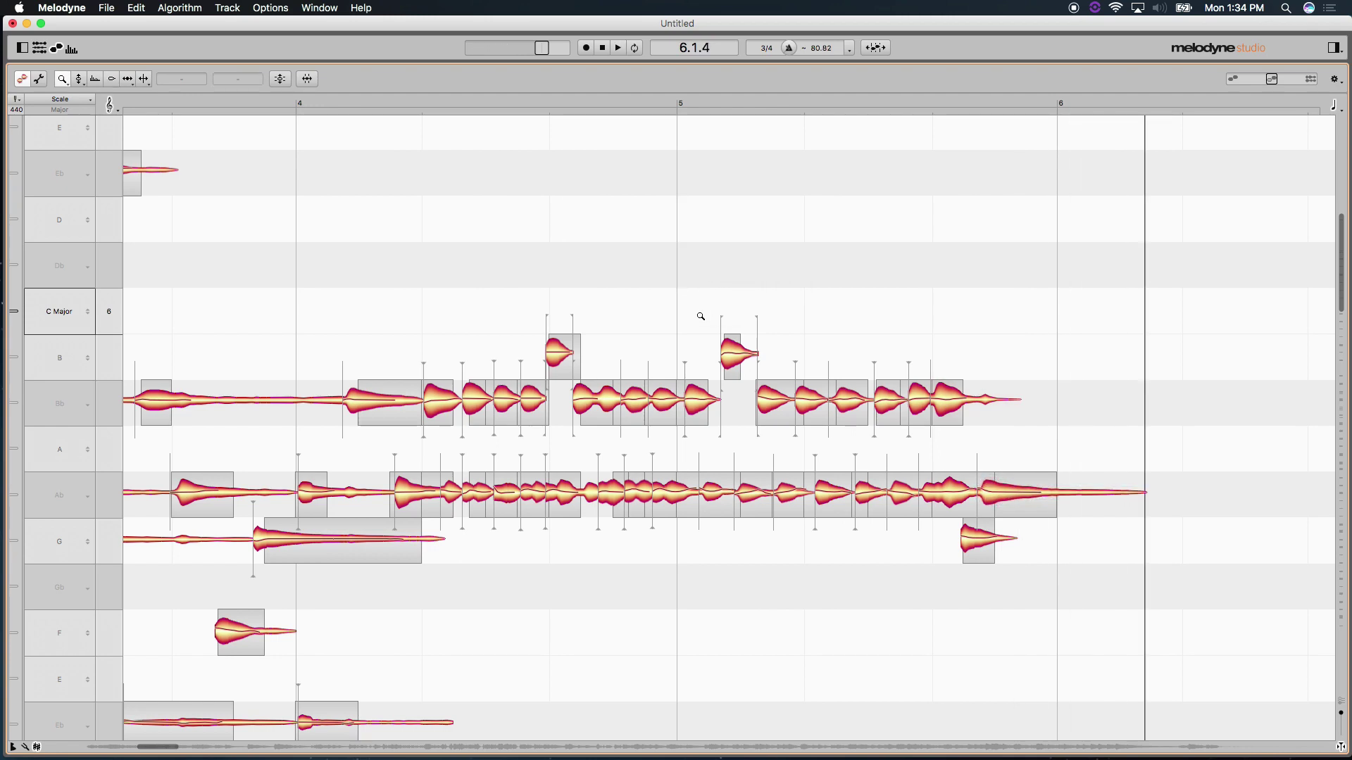
left_click_drag(701, 317, 562, 225)
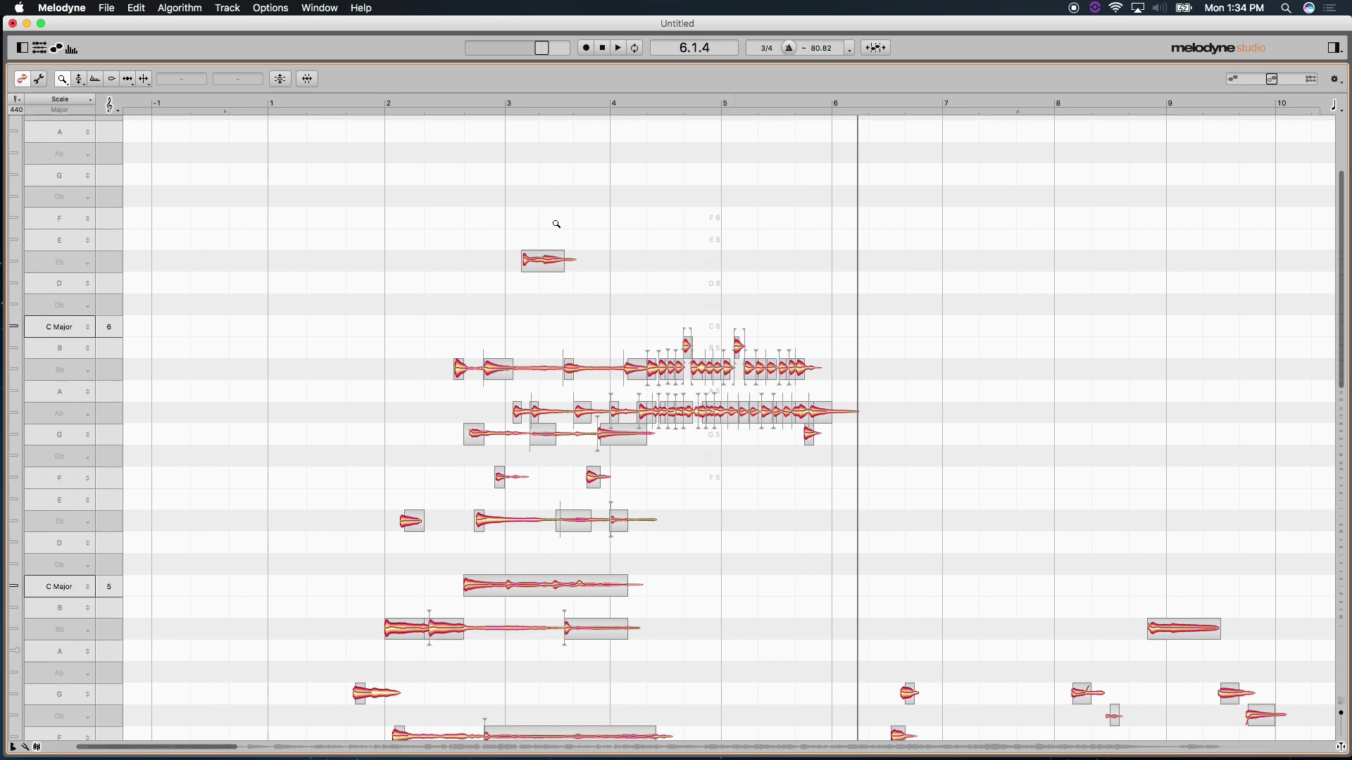
right_click(636, 143)
left_click(649, 250)
left_click_drag(890, 329, 687, 268)
left_click_drag(1028, 450, 552, 209)
left_click_drag(782, 289, 874, 190)
left_click(240, 105)
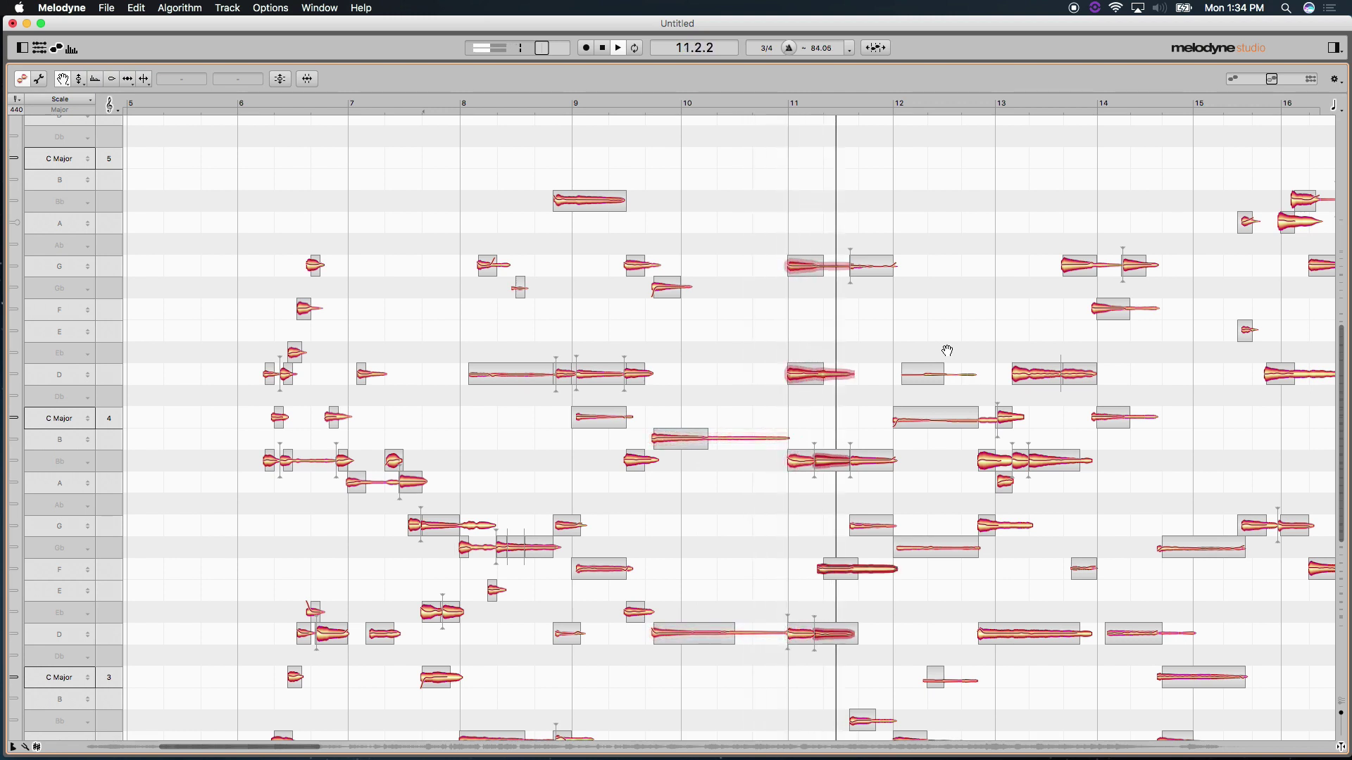
- Return to the Main Tool and select the D3, B3 and Gb4 notes near bar 10
right_click(720, 189)
left_click(737, 184)
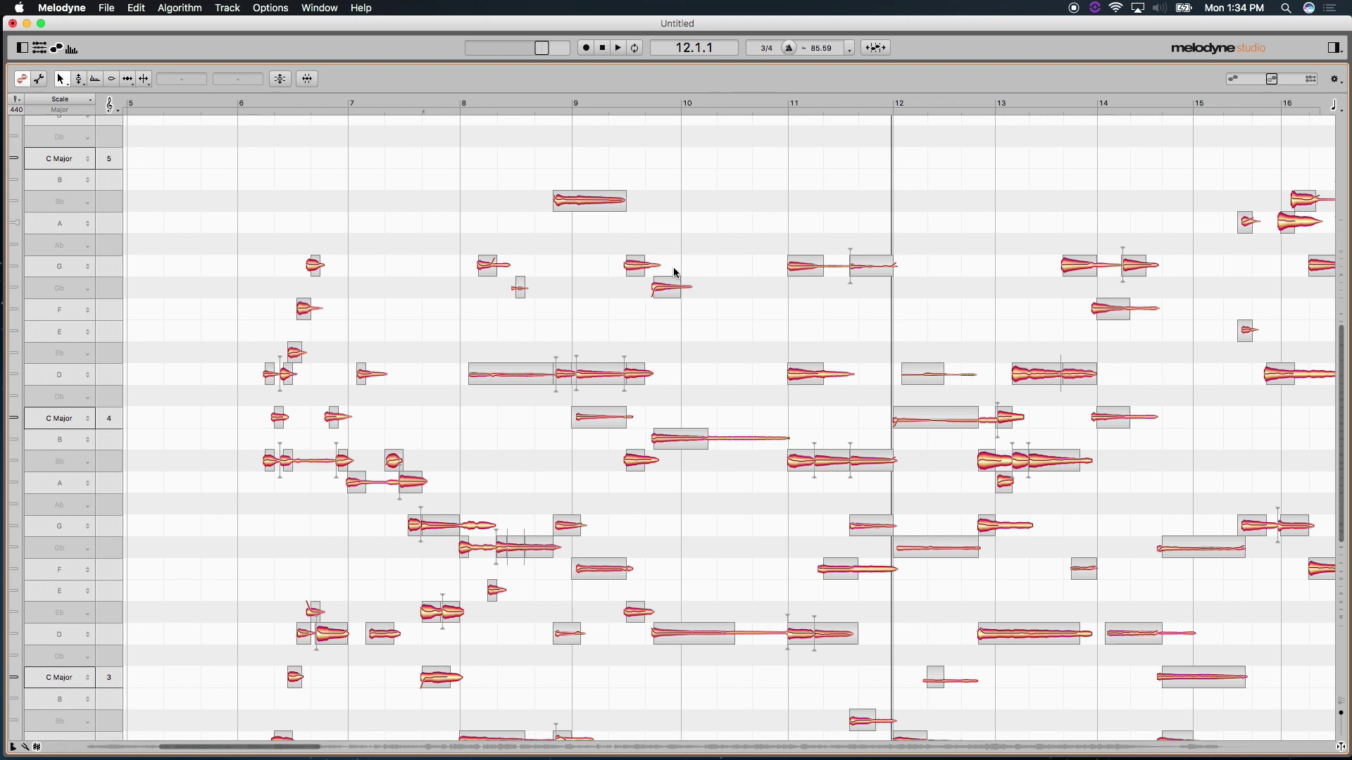
left_click_drag(676, 273, 735, 680)
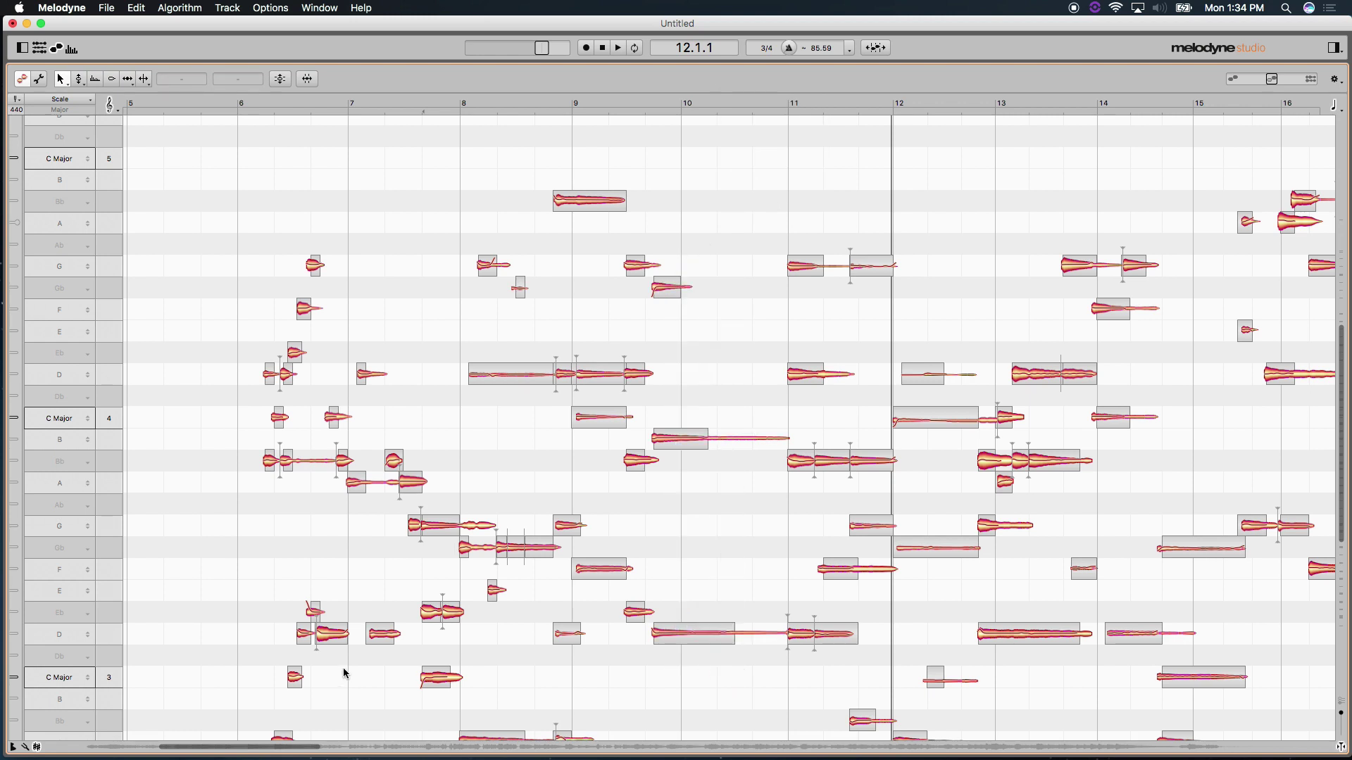
left_click(117, 643)
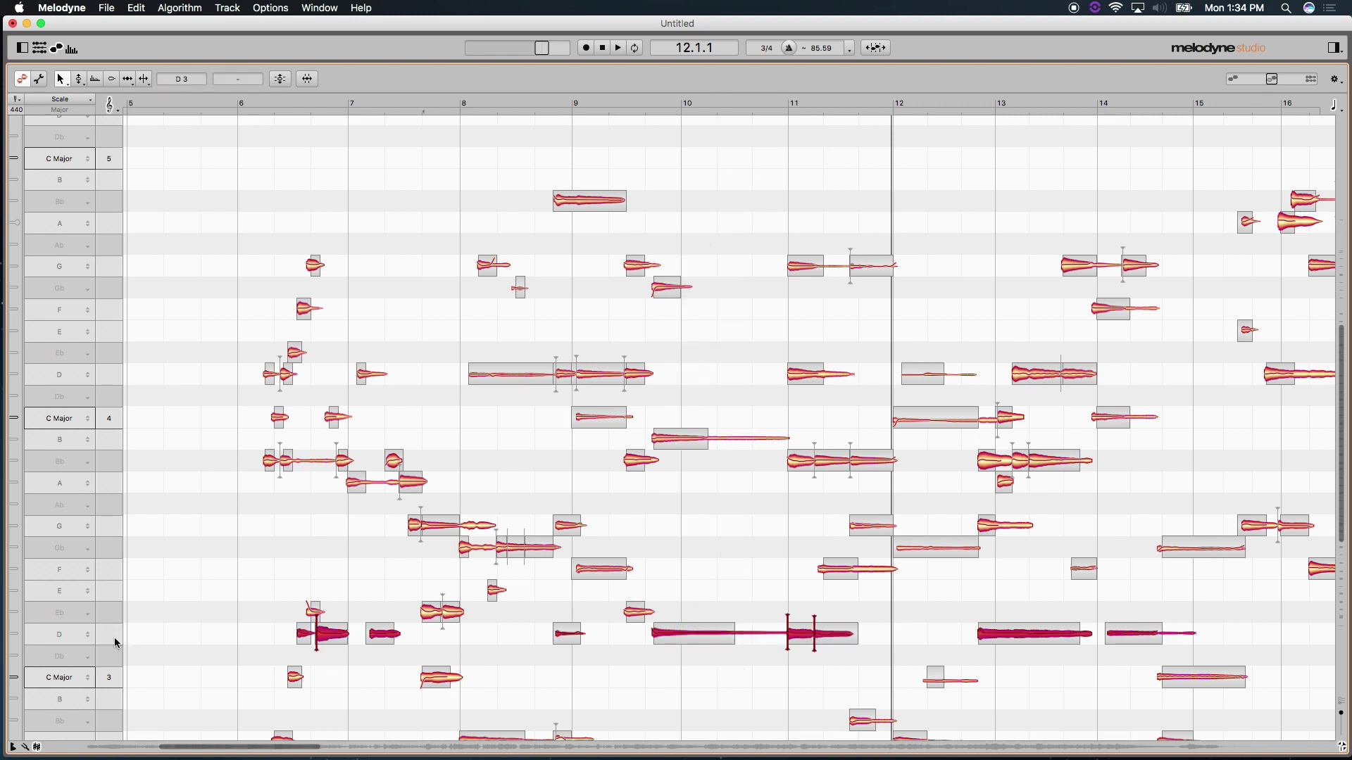
left_click(107, 441)
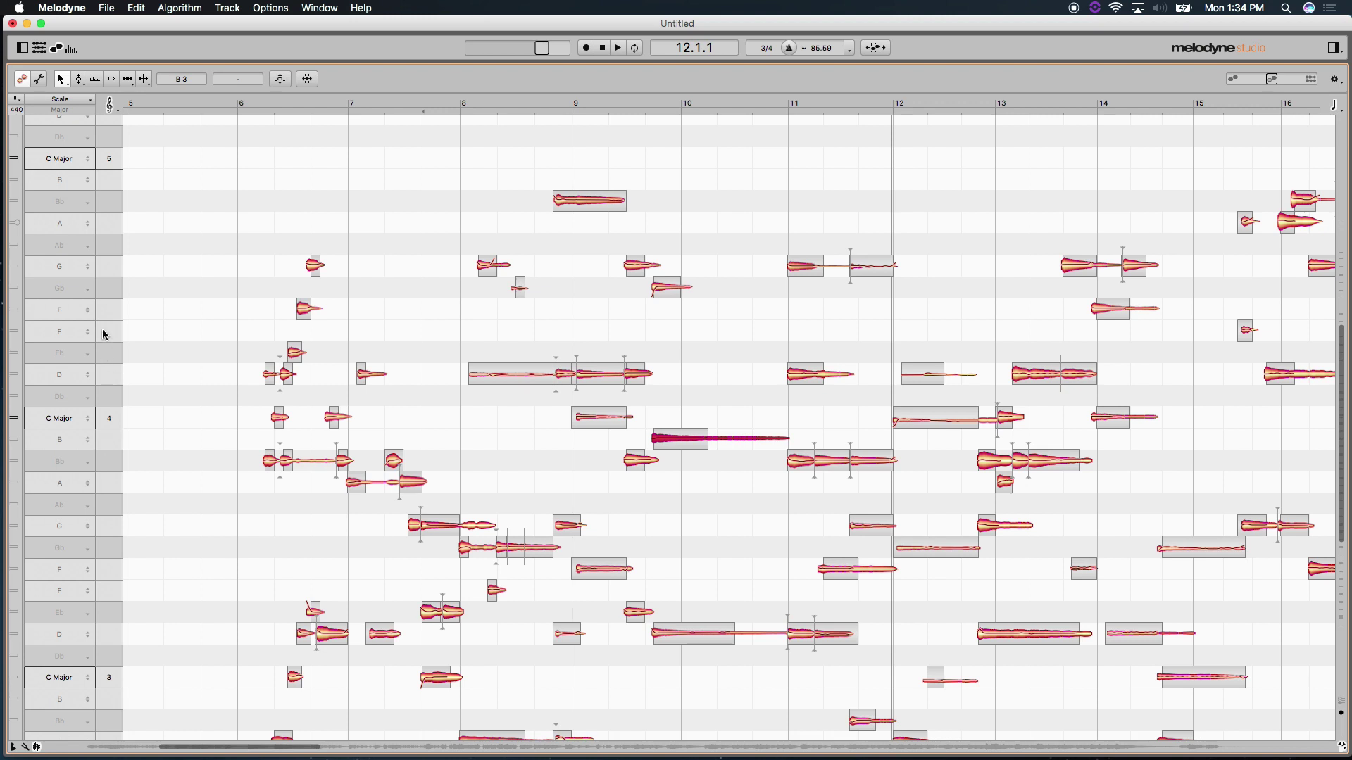
left_click(114, 293)
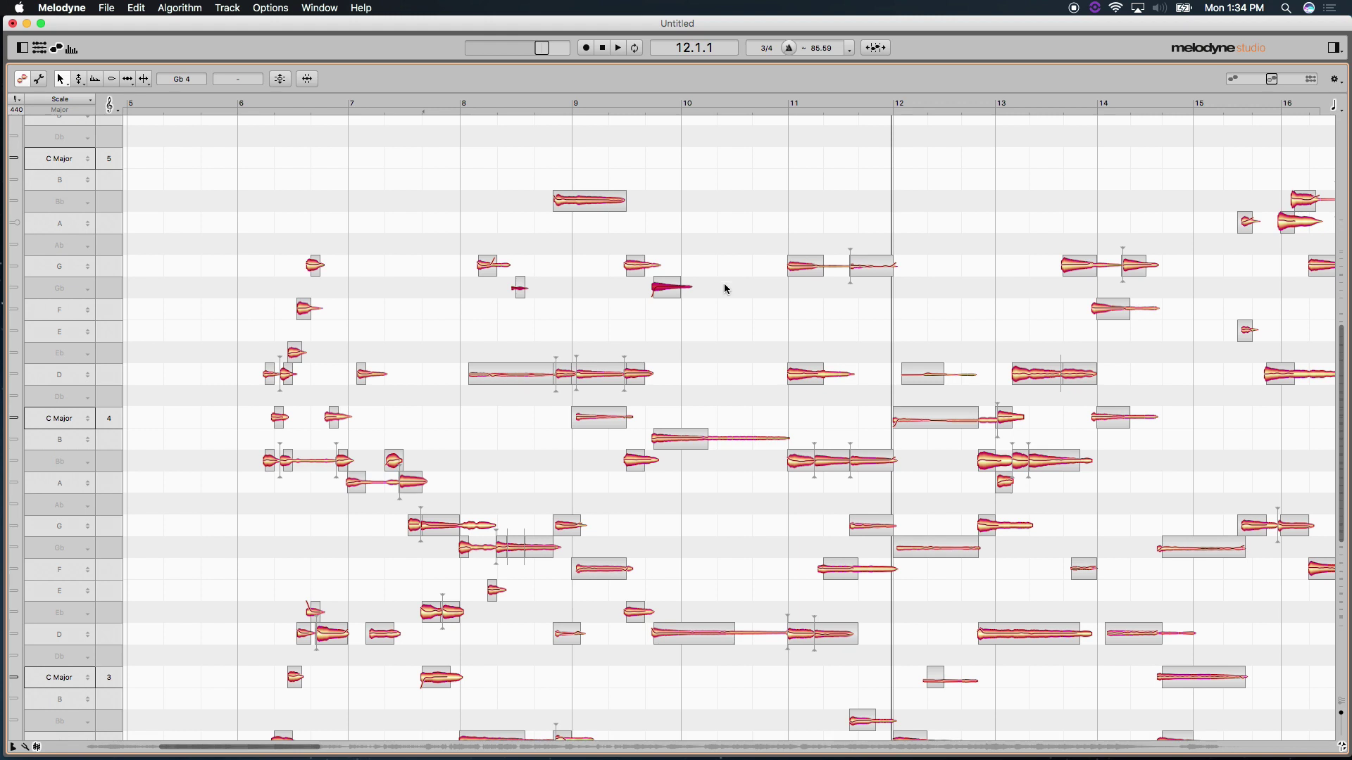
- Marquee-select the three chord notes, delete them, undo the deletion, and reselect them
left_click_drag(672, 266, 758, 677)
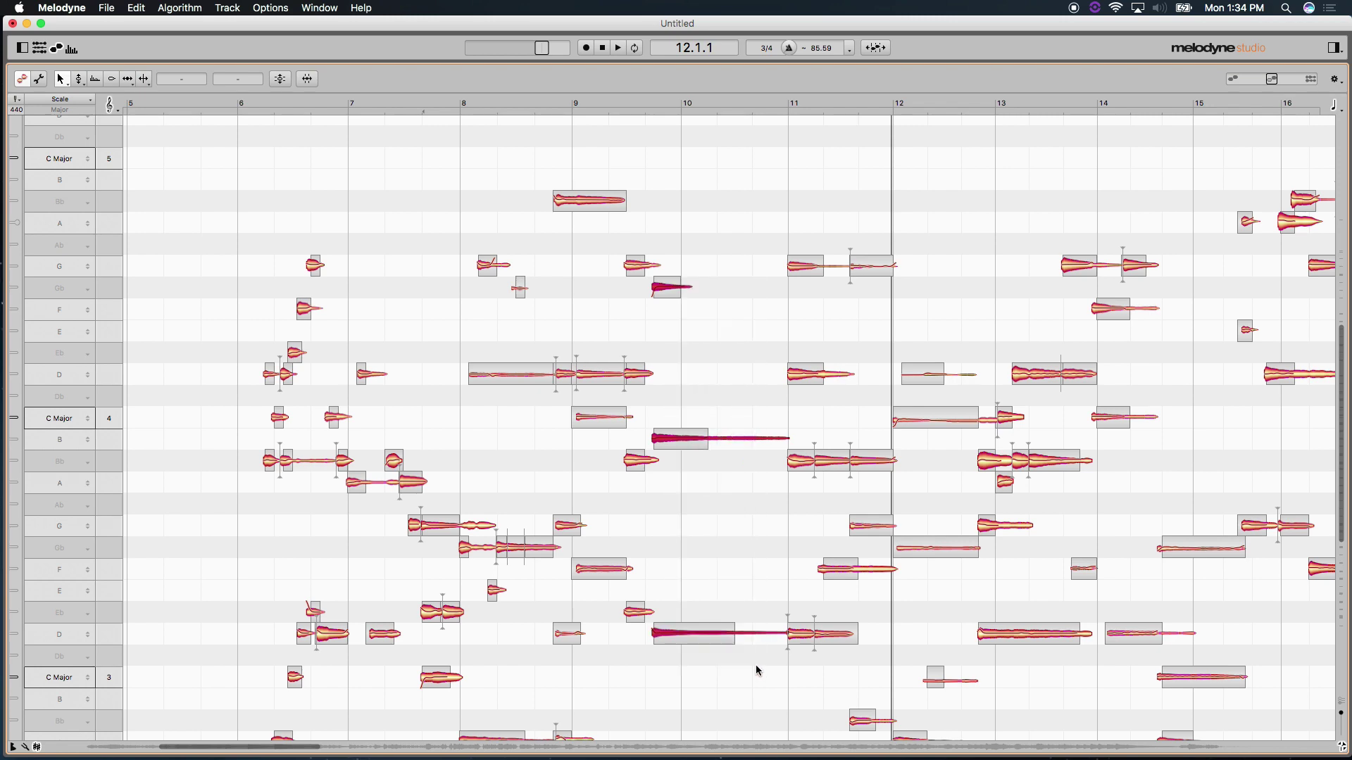
key("Delete")
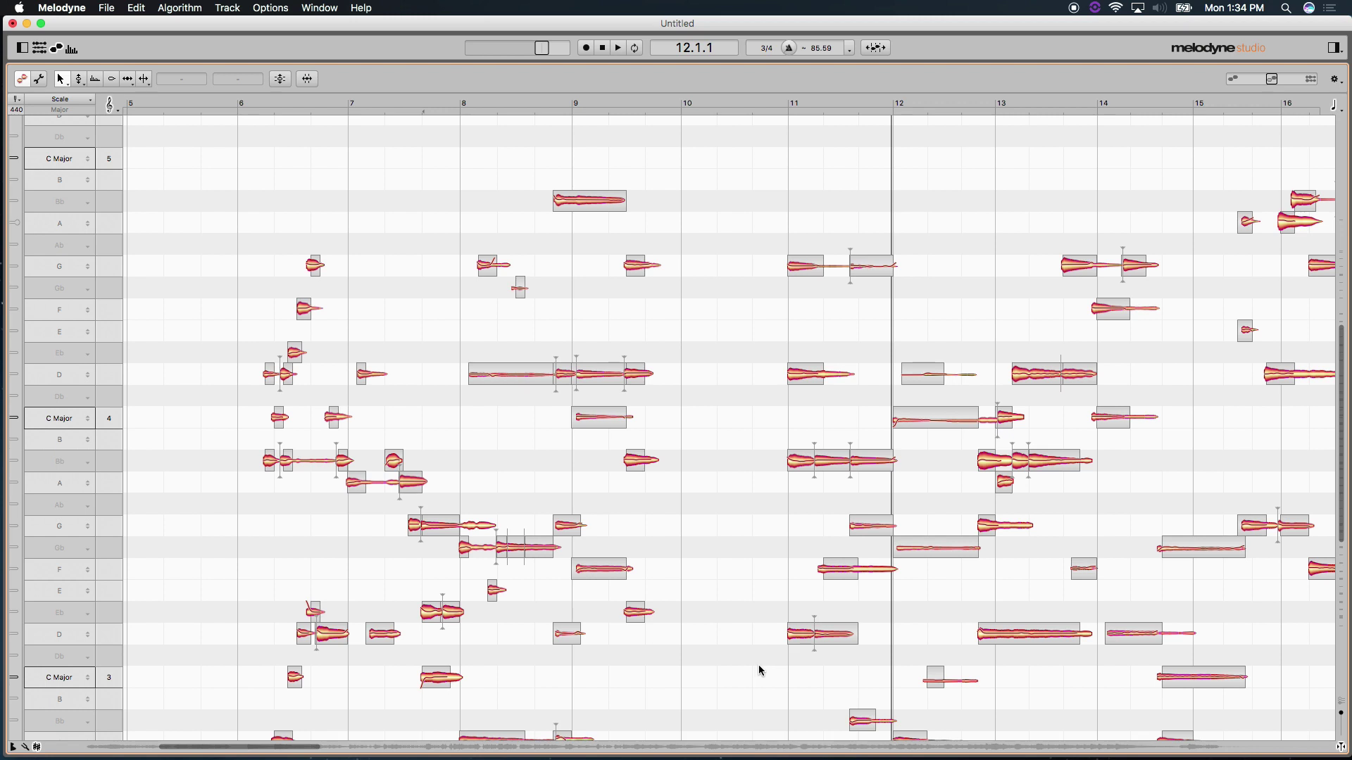
key("super+z")
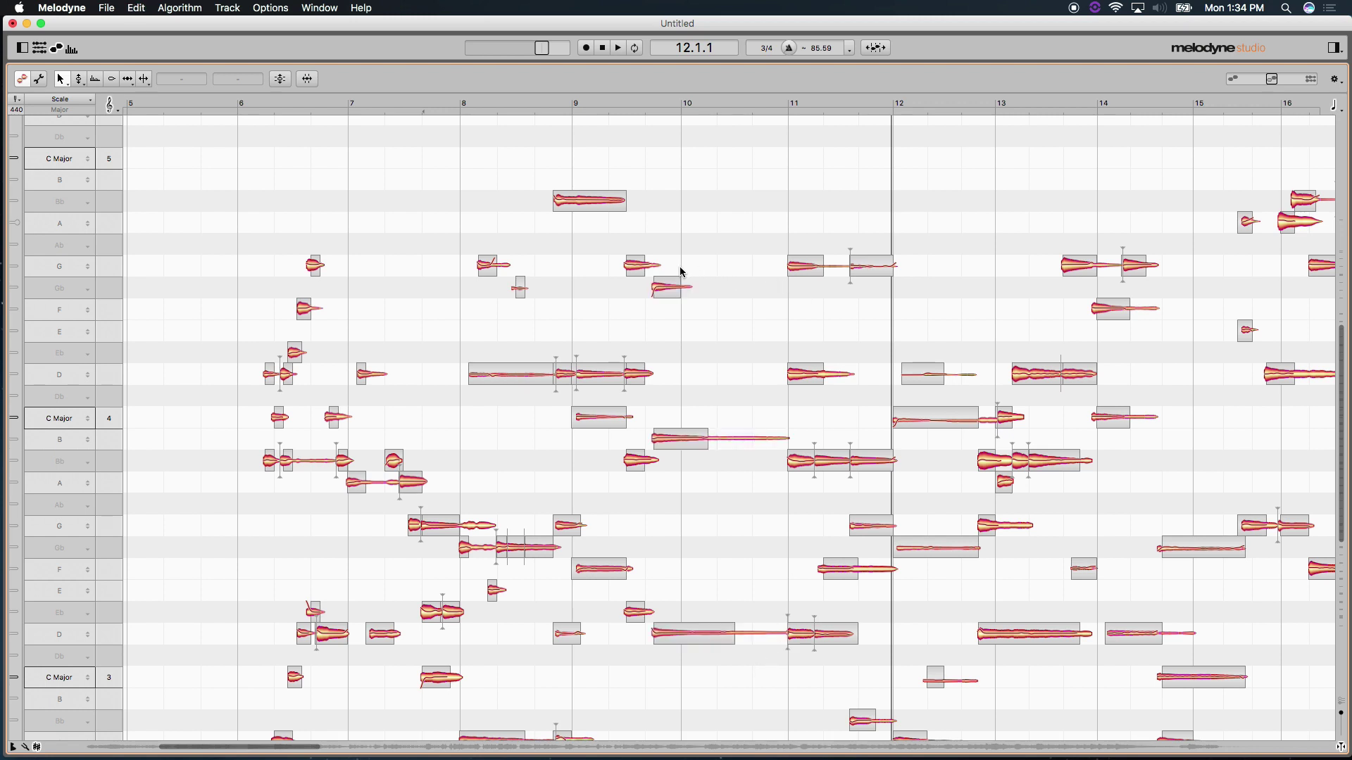
left_click_drag(682, 268, 757, 672)
- Mute the selected Gb4, B3 and D3 chord notes with the Amplitude Tool, then play from bar 7
right_click(713, 242)
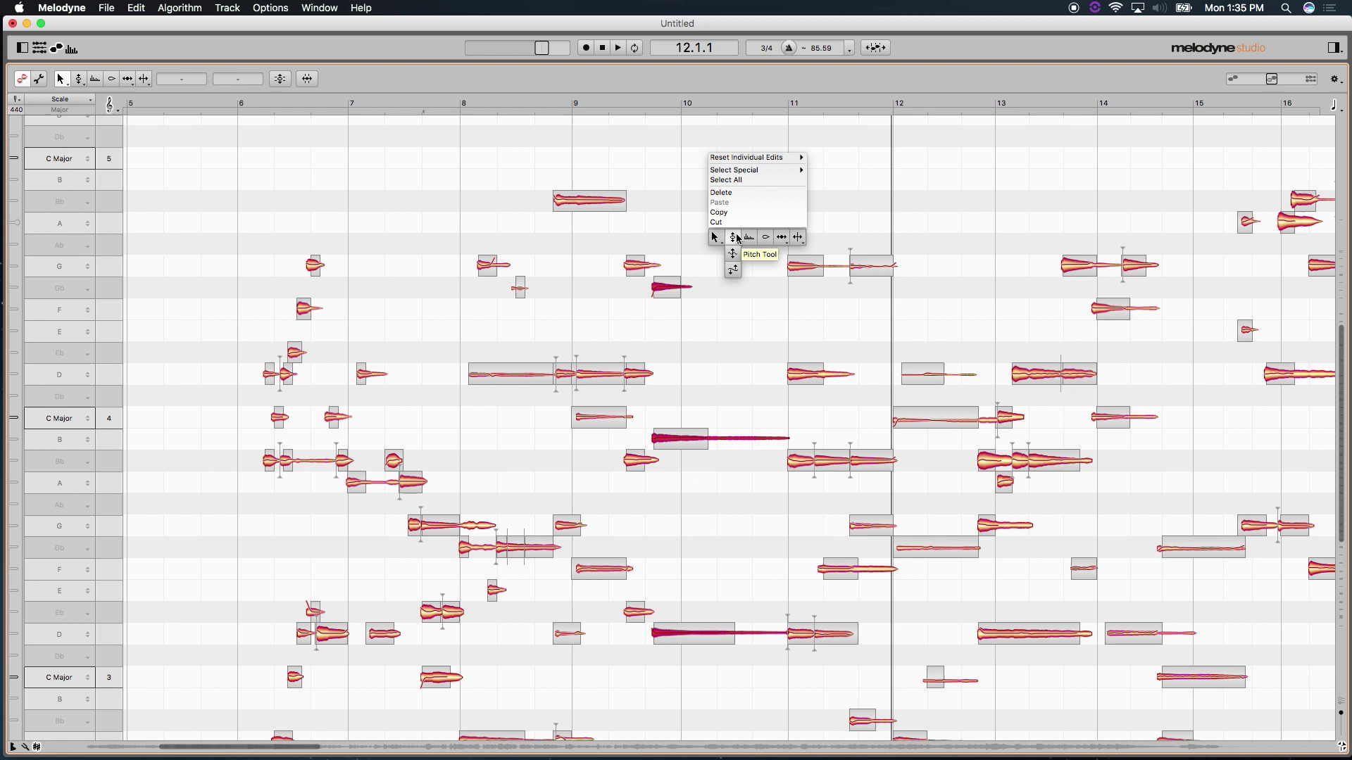
left_click(760, 240)
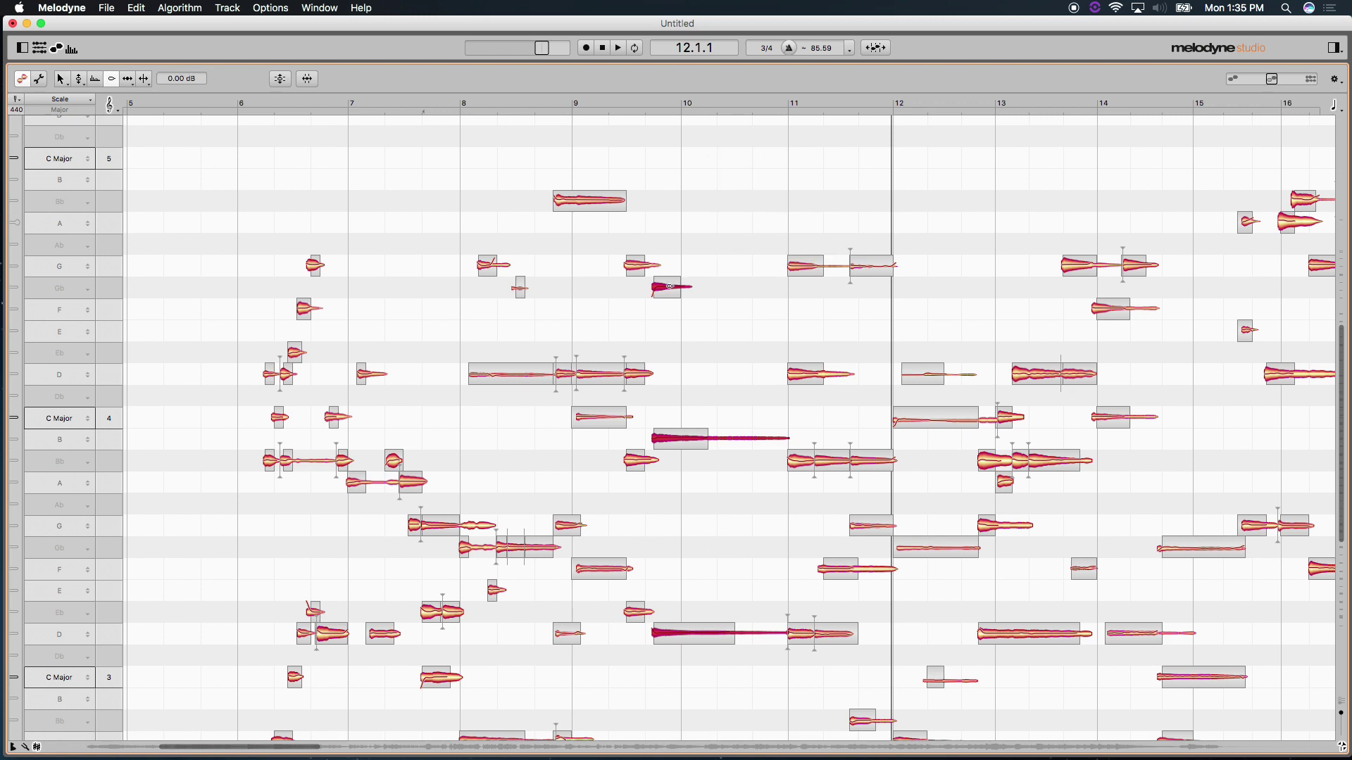
double_click(669, 287)
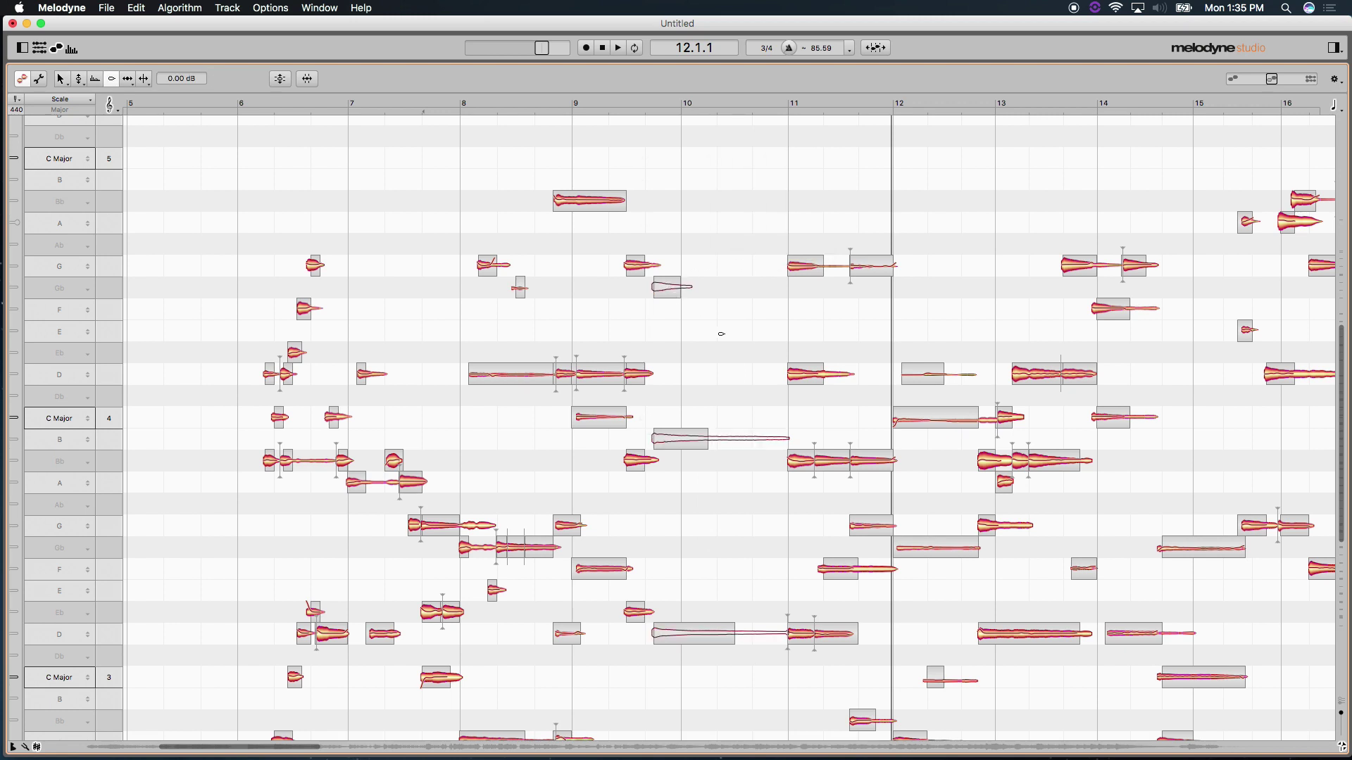
double_click(426, 107)
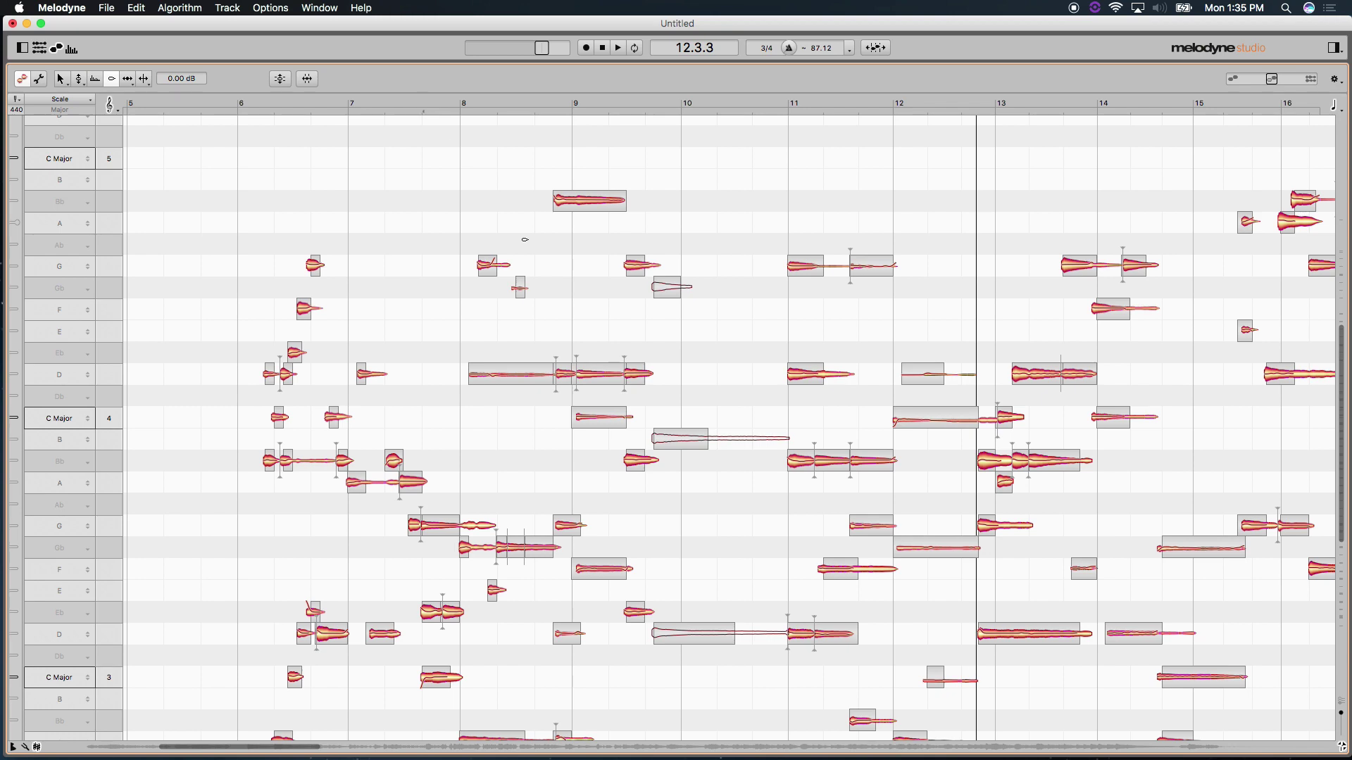
- Zoom out and pan the piano part to frame bars 1–10 across octaves 3–6
right_click(464, 156)
left_click(471, 272)
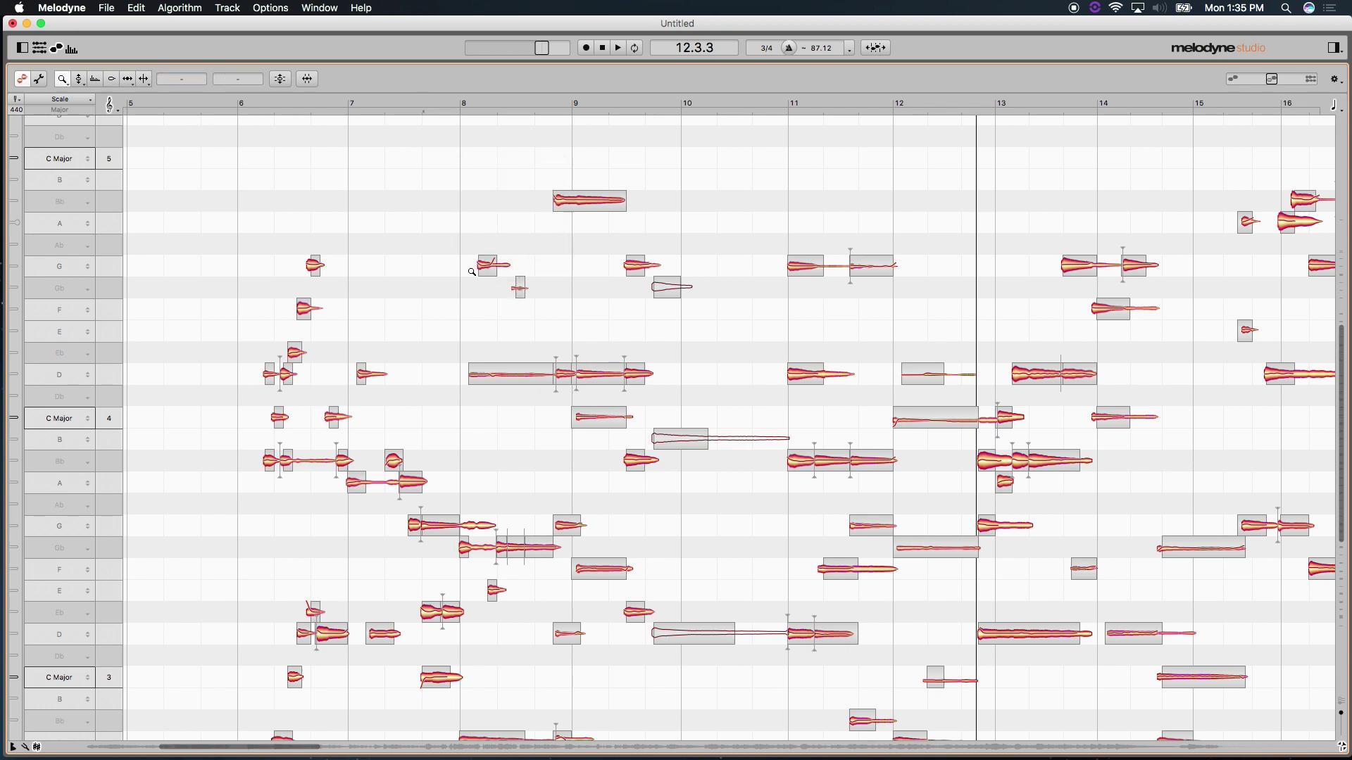
left_click(458, 260, "alt")
right_click(458, 260)
left_click(459, 236)
left_click_drag(459, 236, 673, 419)
right_click(739, 385)
left_click(742, 401)
right_click(760, 369)
left_click(761, 356)
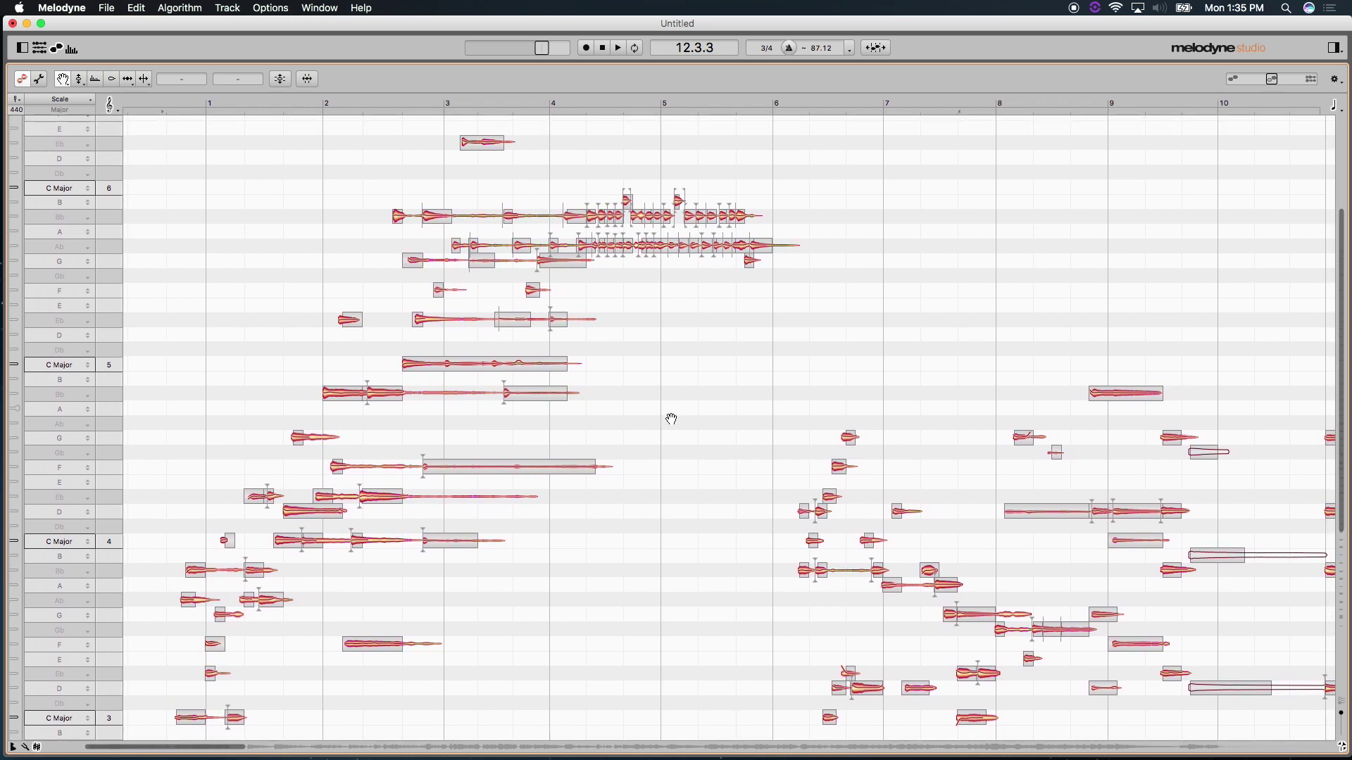